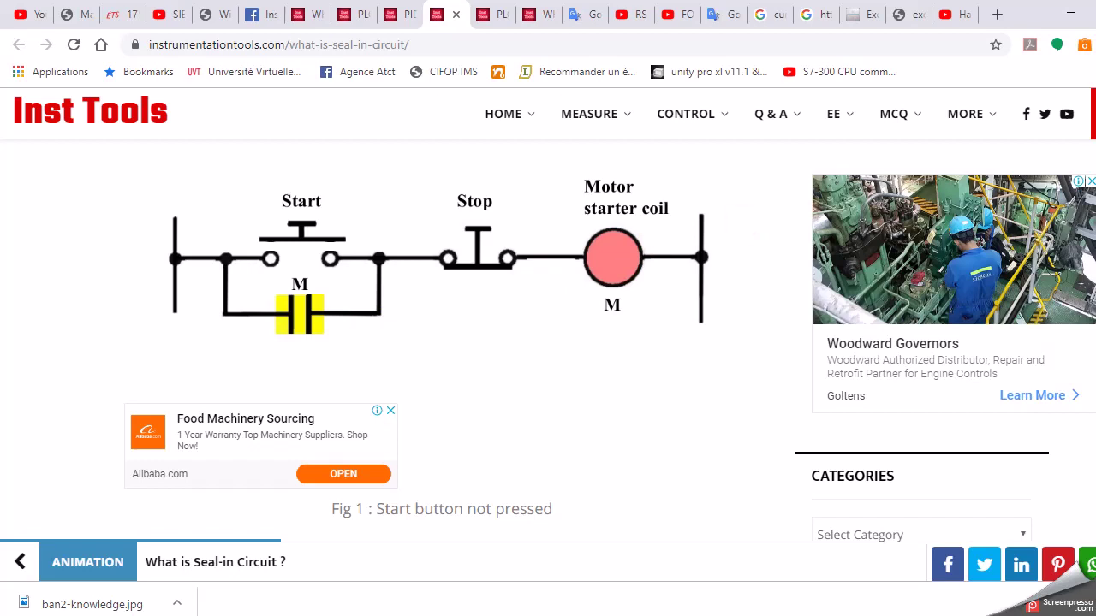
# Read through the seal-in circuit page down to the PLC latching diagram with the start button pressed and released
pyautogui.scroll(-7, 548, 342)
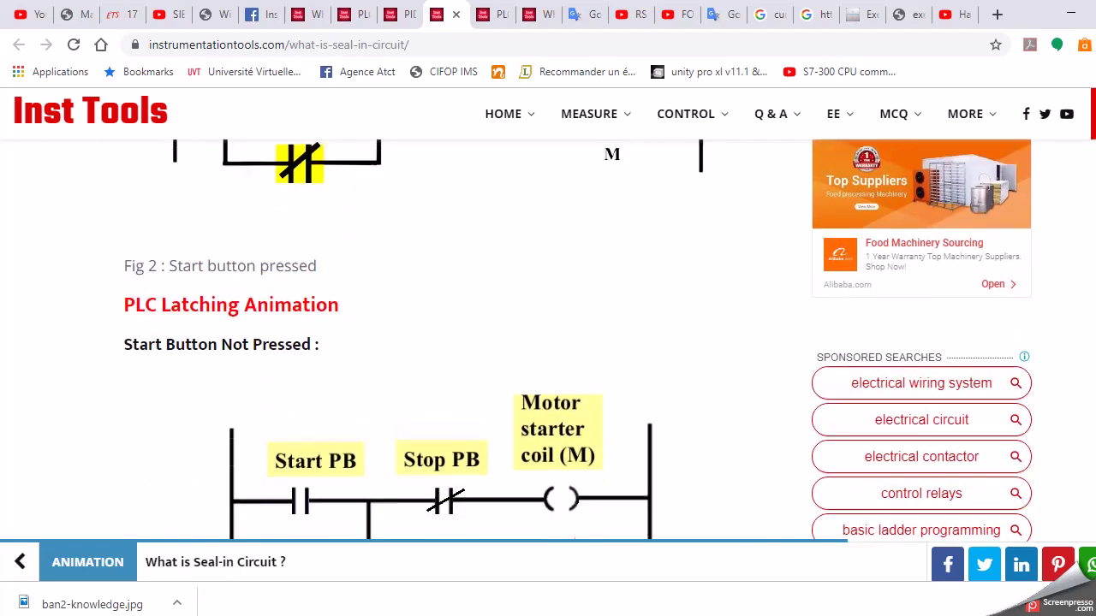
pyautogui.scroll(-3, 235, 340)
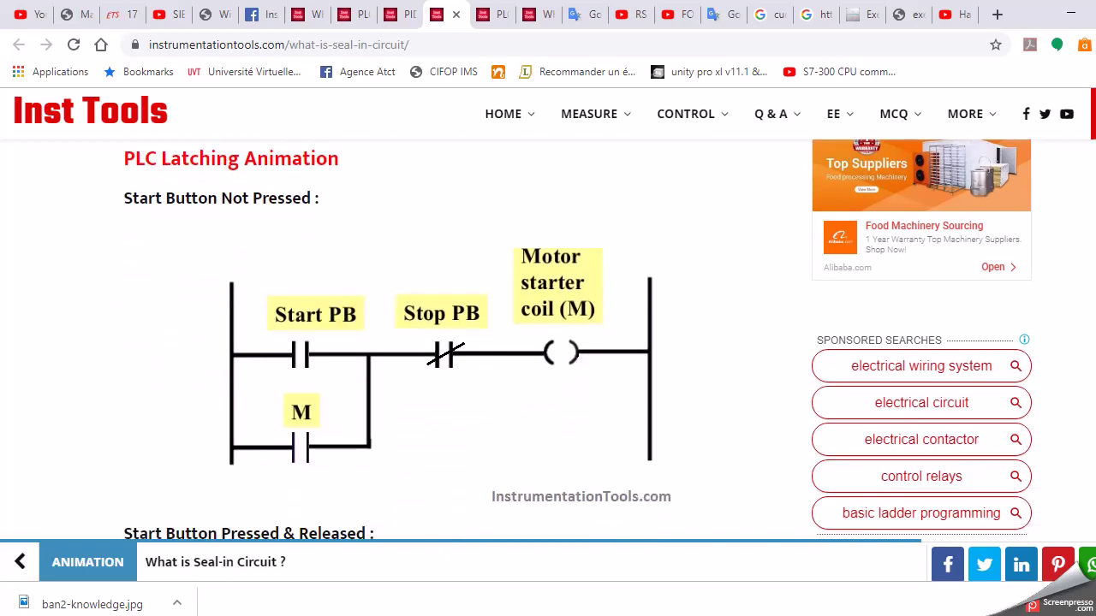
pyautogui.scroll(-5, 424, 334)
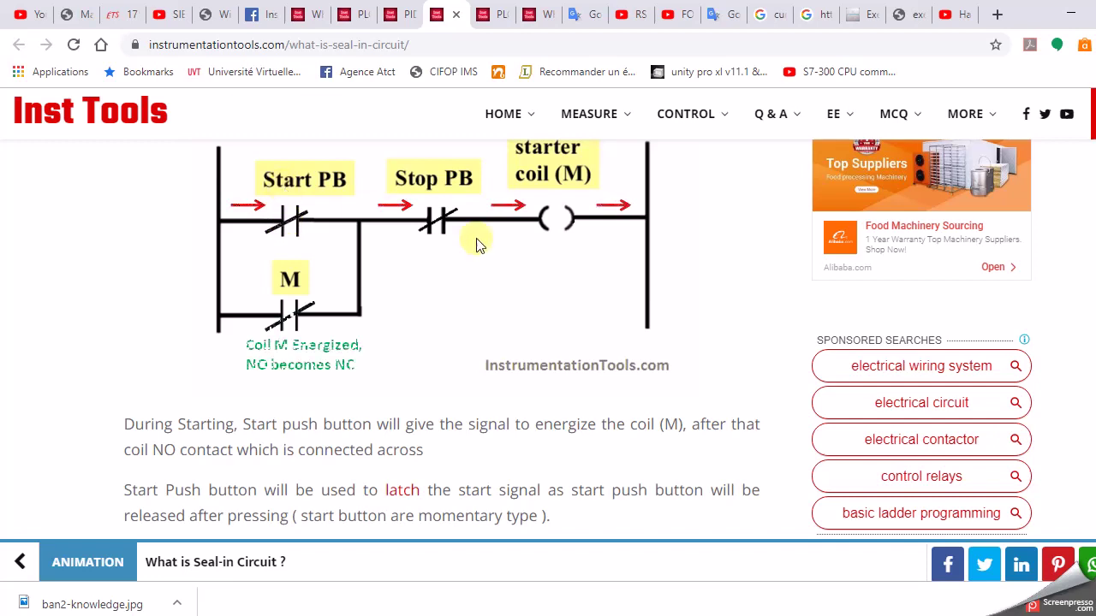
# Minimize the open browser, drawing and presentation windows, and launch Studio 5000 from the desktop
pyautogui.click(1070, 14)
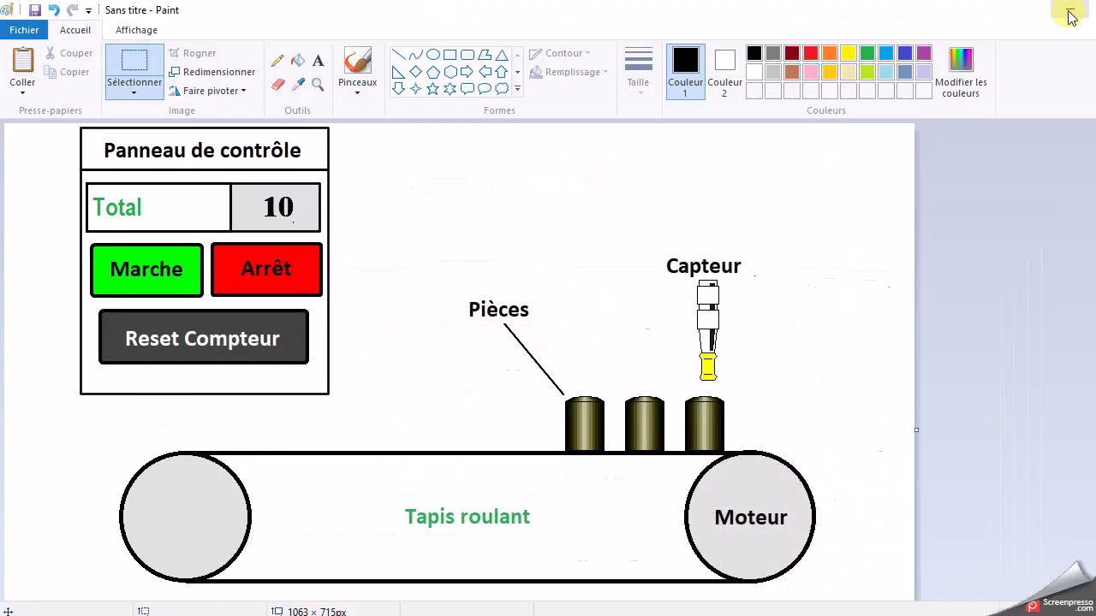
pyautogui.click(1071, 13)
pyautogui.click(1076, 11)
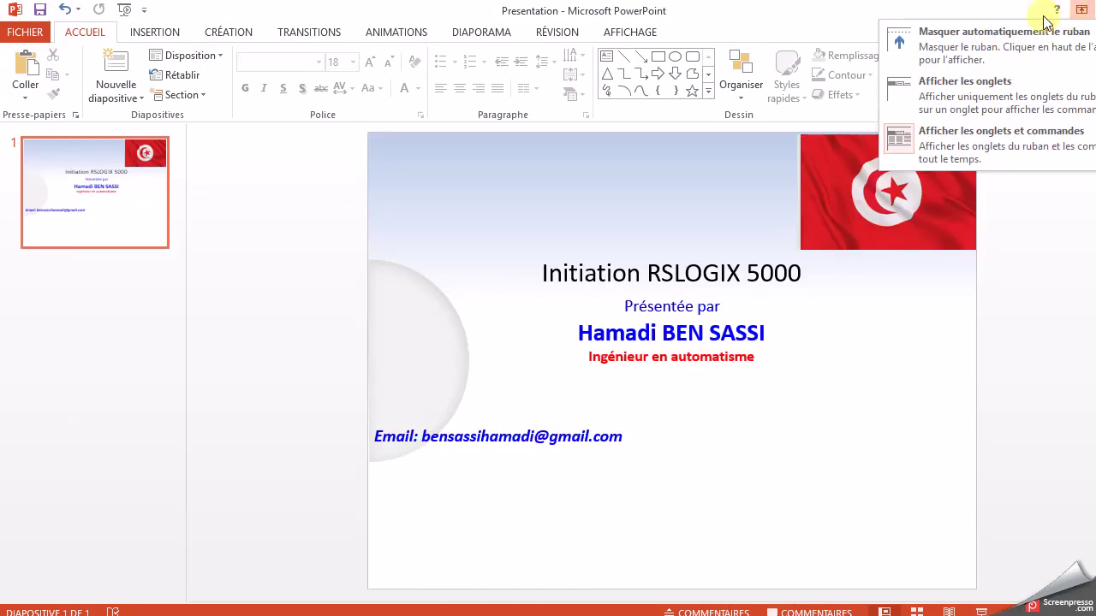
pyautogui.click(1080, 10)
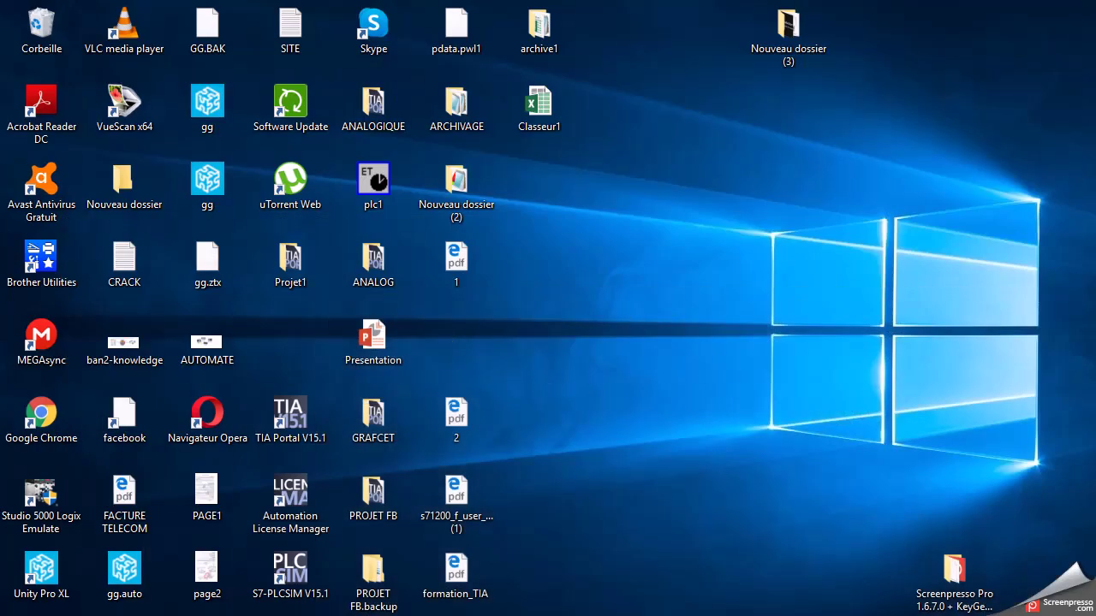
pyautogui.press('super')
pyautogui.write('studi')
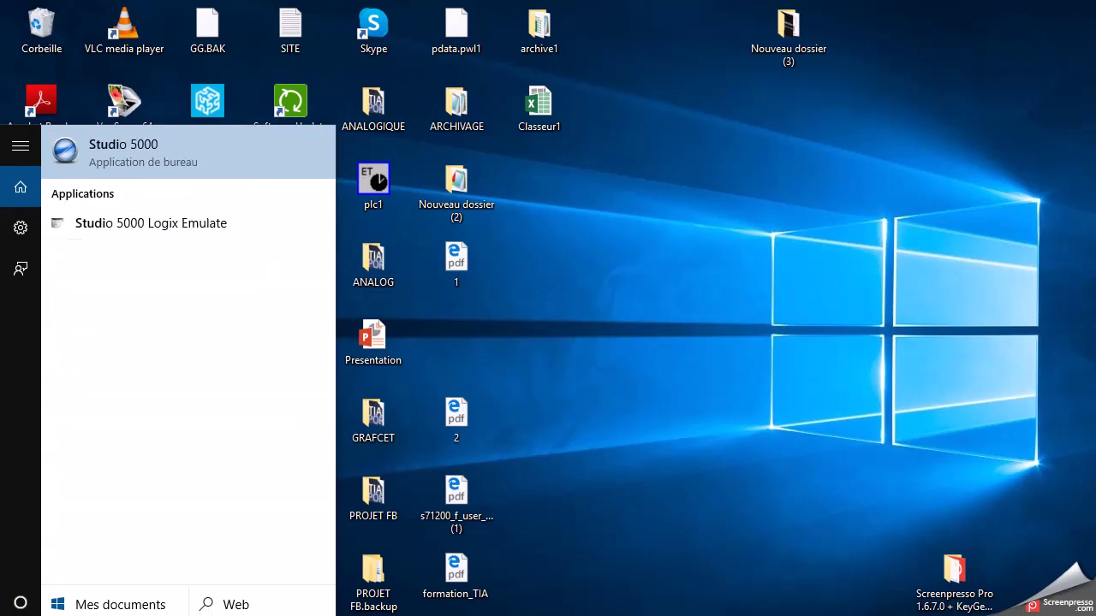
pyautogui.click(146, 163)
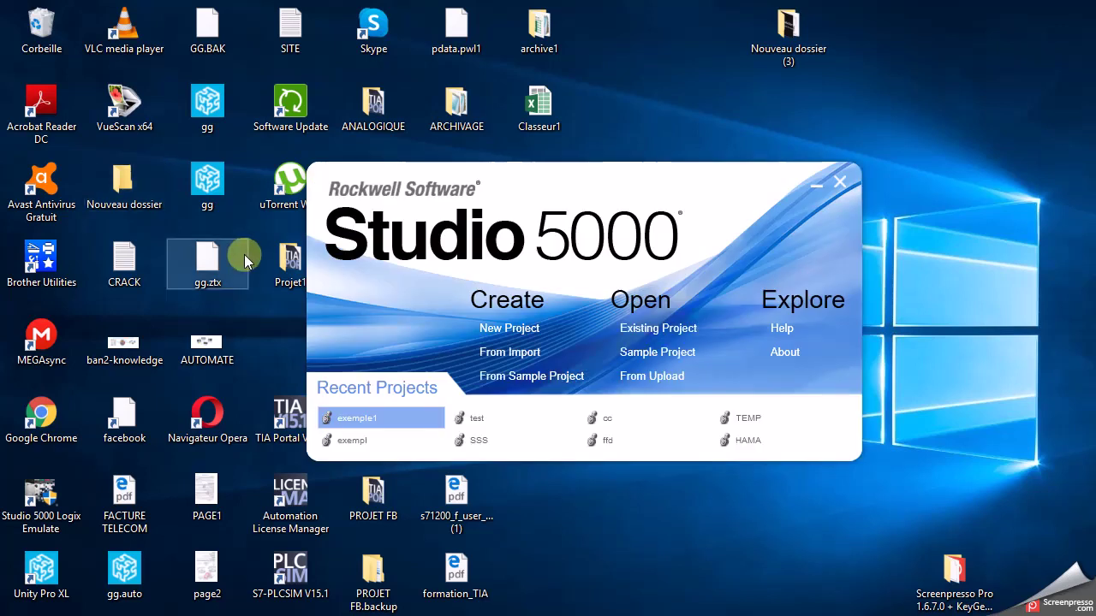
# Start a new Logix project named commande_tapis with the Emulate 5570 Studio 5000 Logix Emulate Controller
pyautogui.click(510, 329)
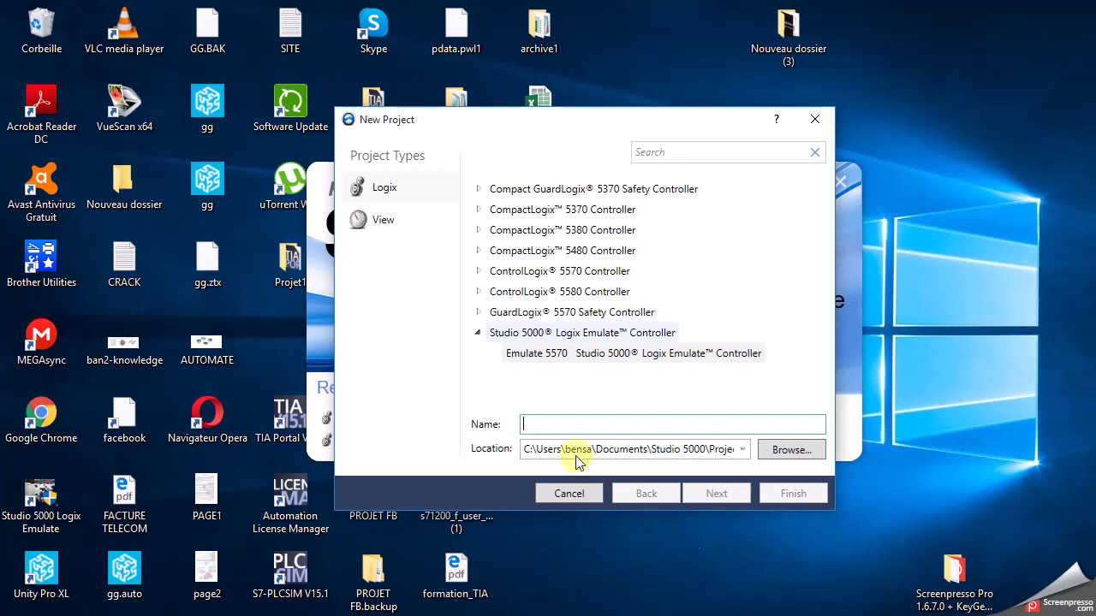
pyautogui.click(566, 433)
pyautogui.write('com')
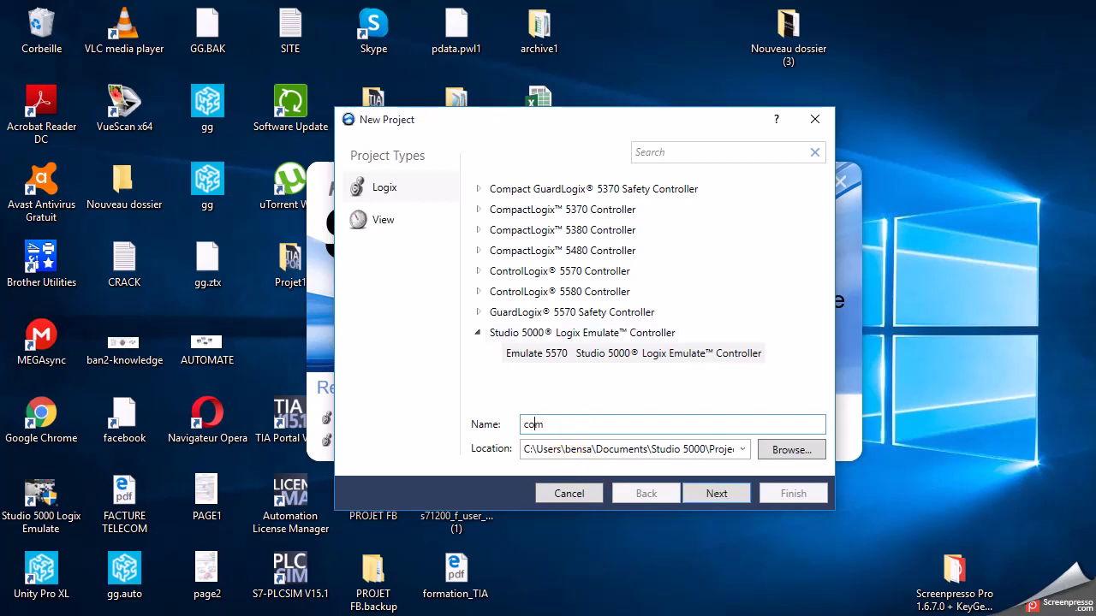
pyautogui.write('mande_tapis')
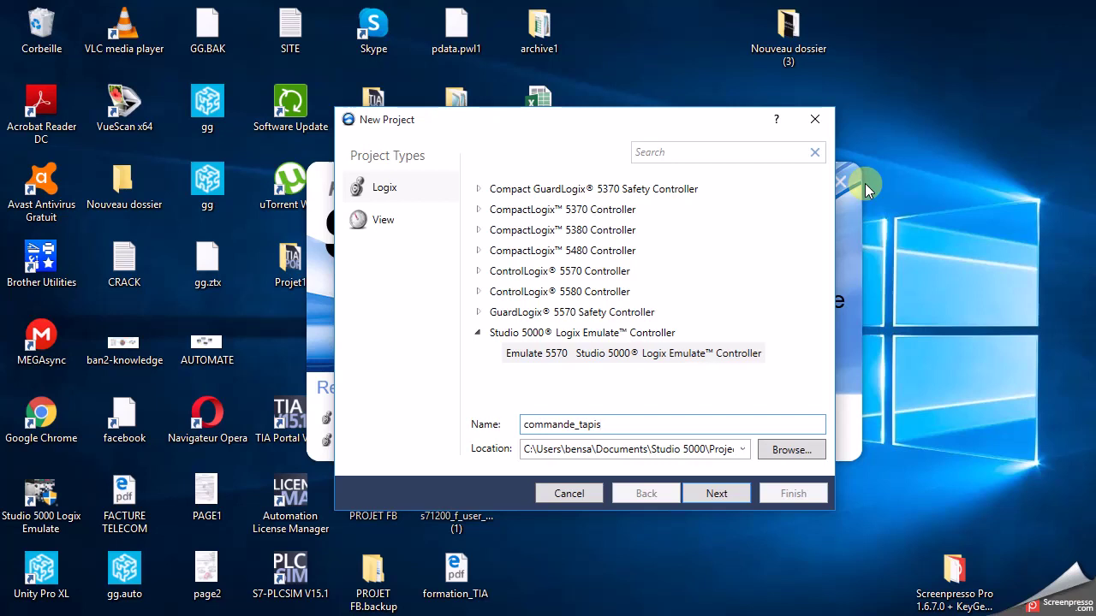
pyautogui.click(556, 358)
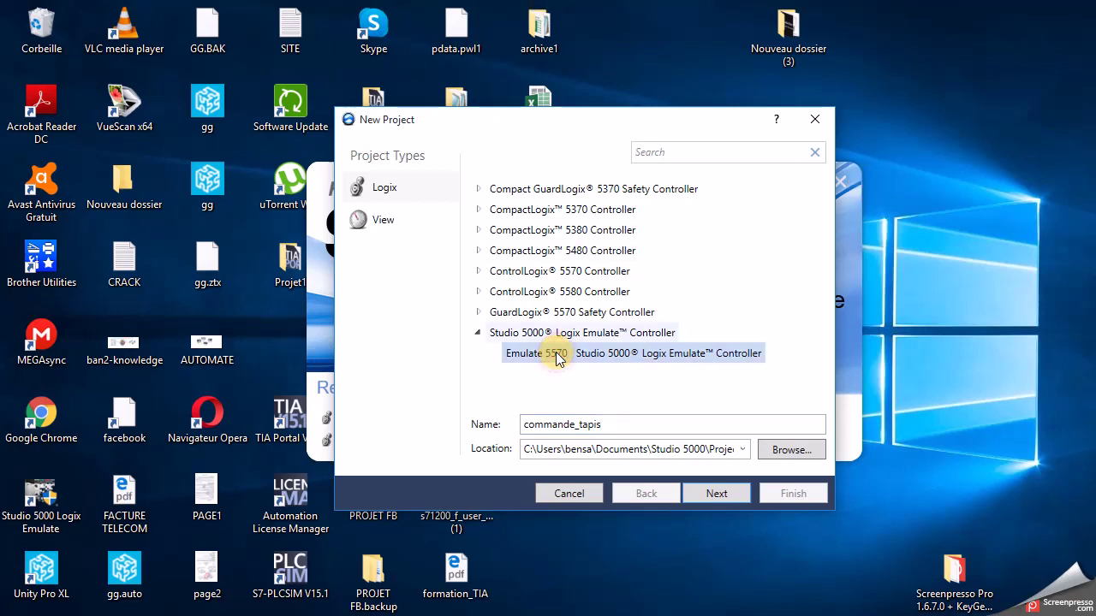
pyautogui.click(696, 488)
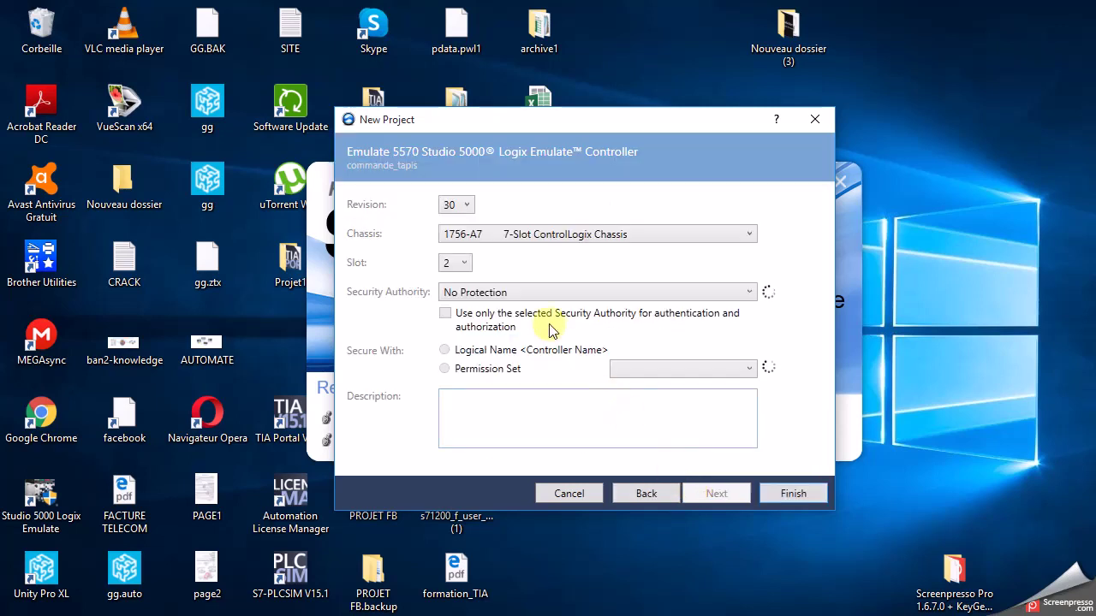
# Choose the 1756-A7 7-slot ControlLogix chassis, finish creating the project and acknowledge the product activation notice
pyautogui.click(524, 239)
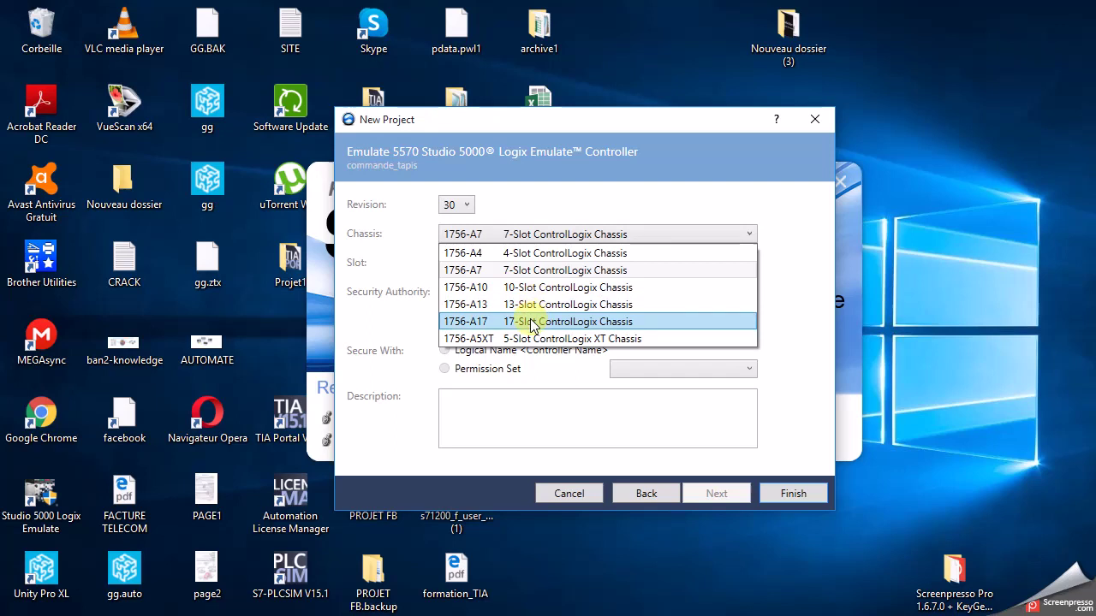
pyautogui.click(508, 270)
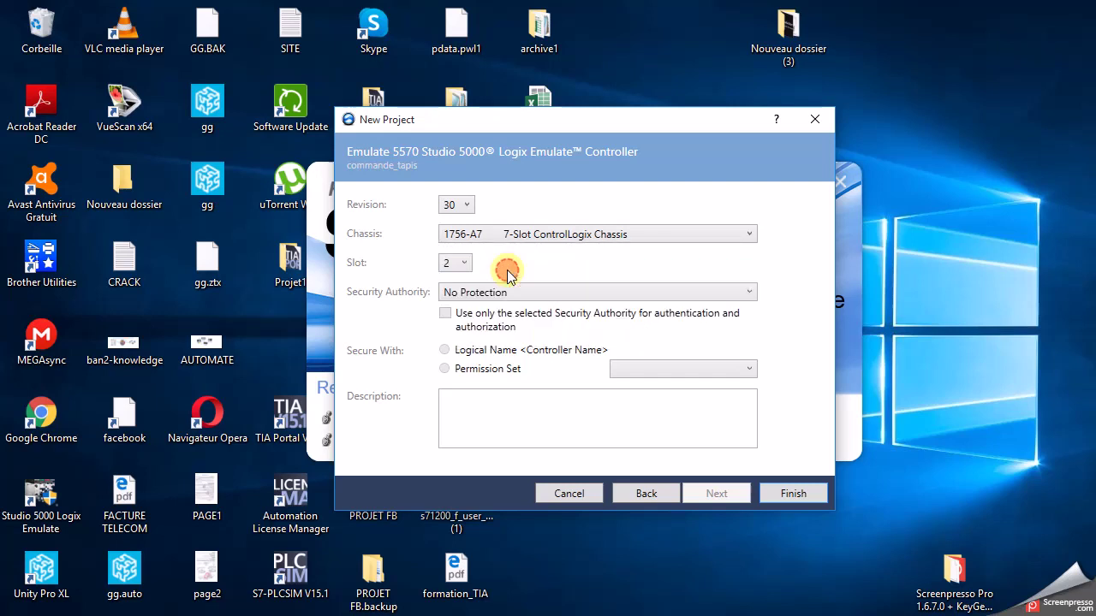
pyautogui.click(767, 496)
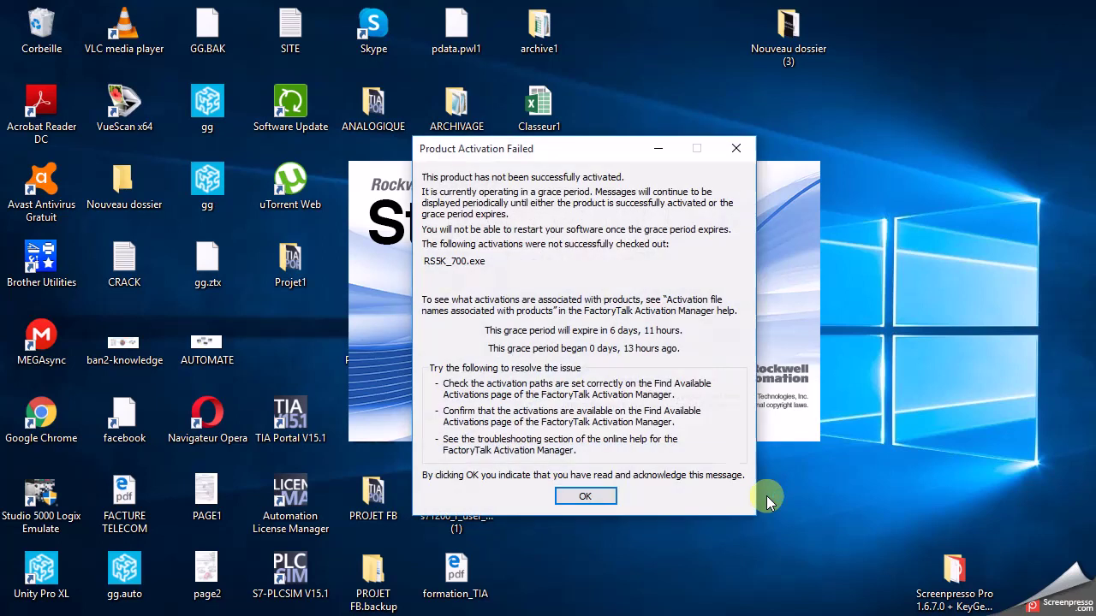
pyautogui.click(599, 496)
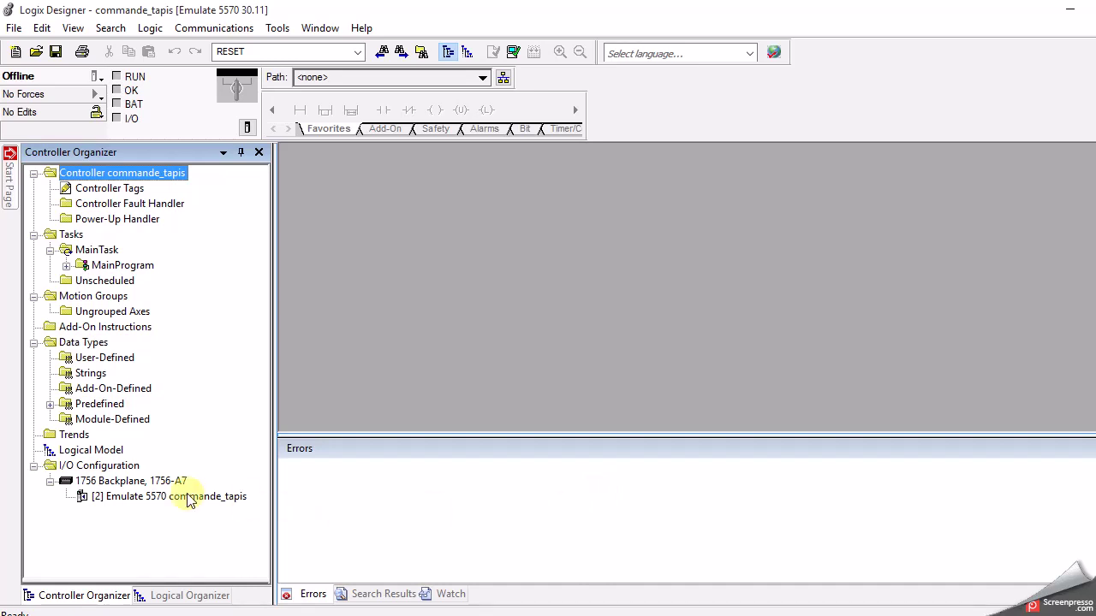
# Start adding a new module to the 1756 backplane and limit the module catalogue to the Digital category
pyautogui.click(117, 482)
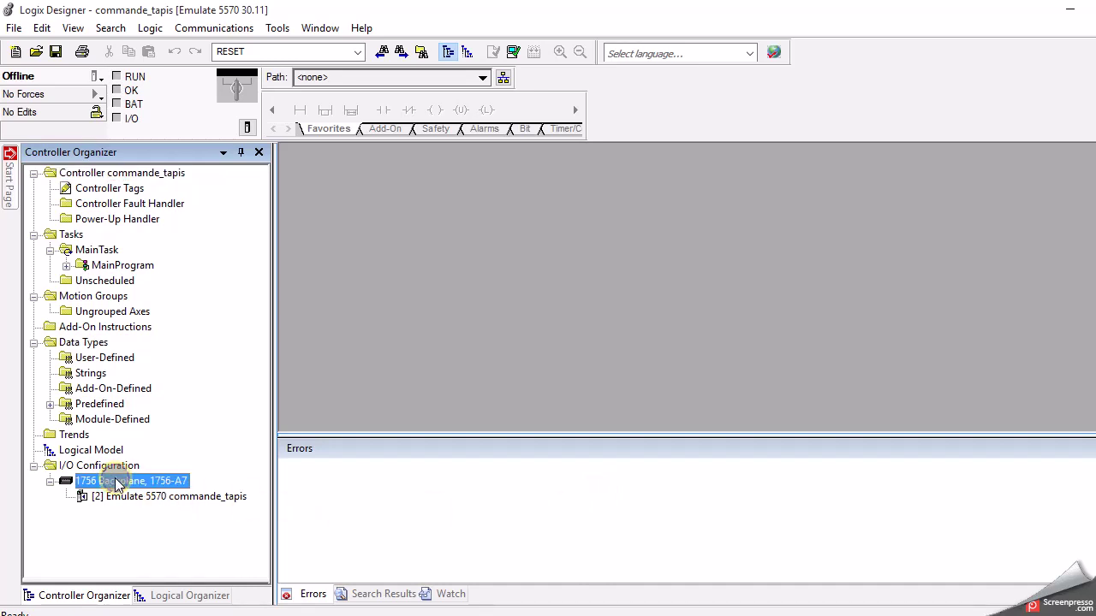
pyautogui.rightClick(117, 482)
pyautogui.click(147, 492)
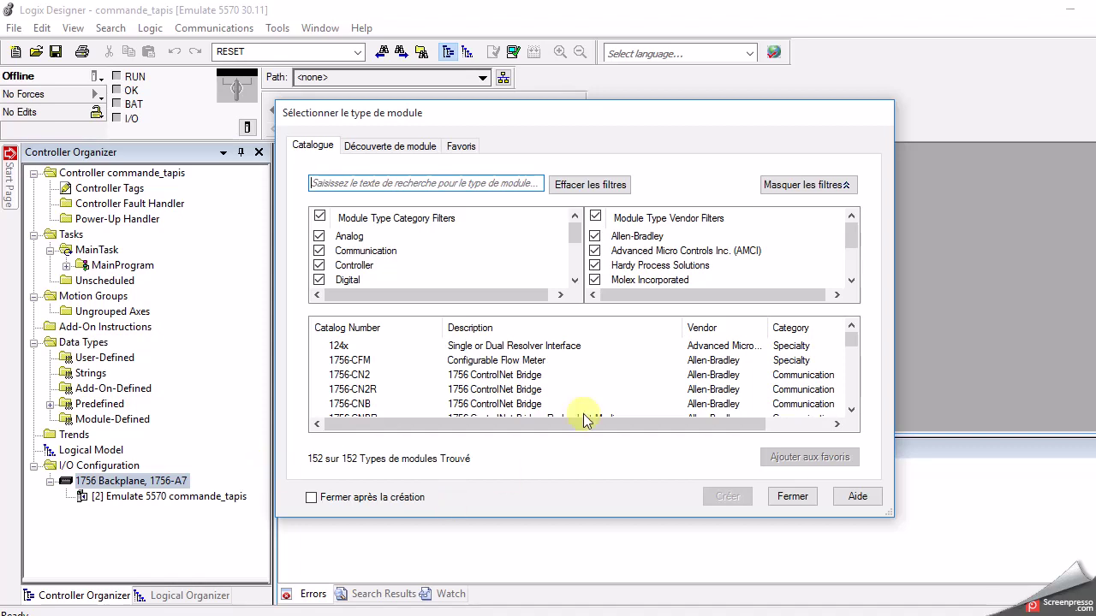
pyautogui.click(320, 216)
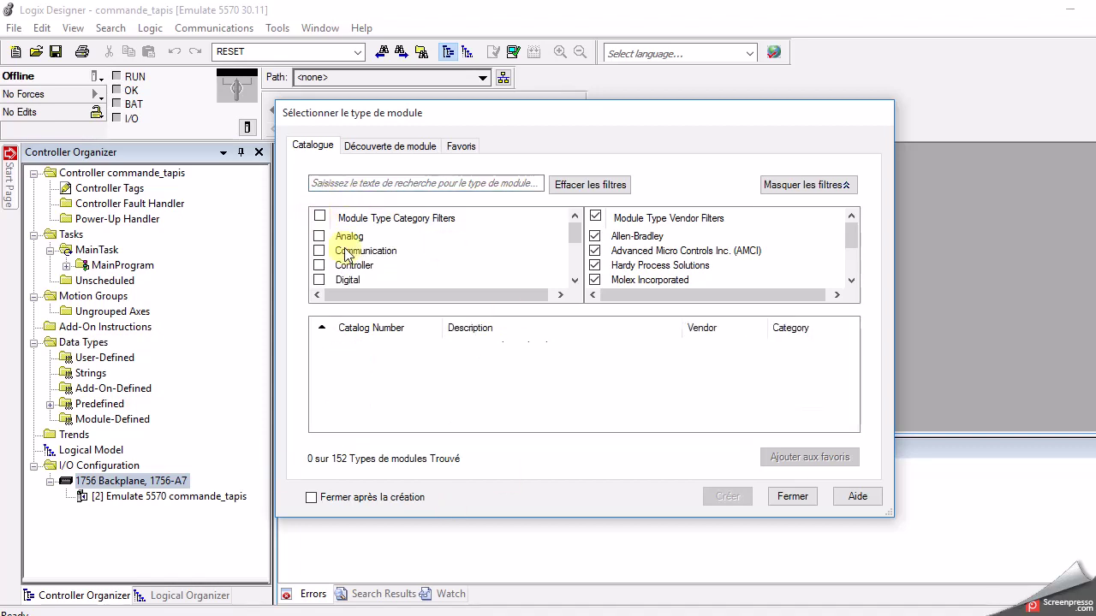
pyautogui.click(319, 280)
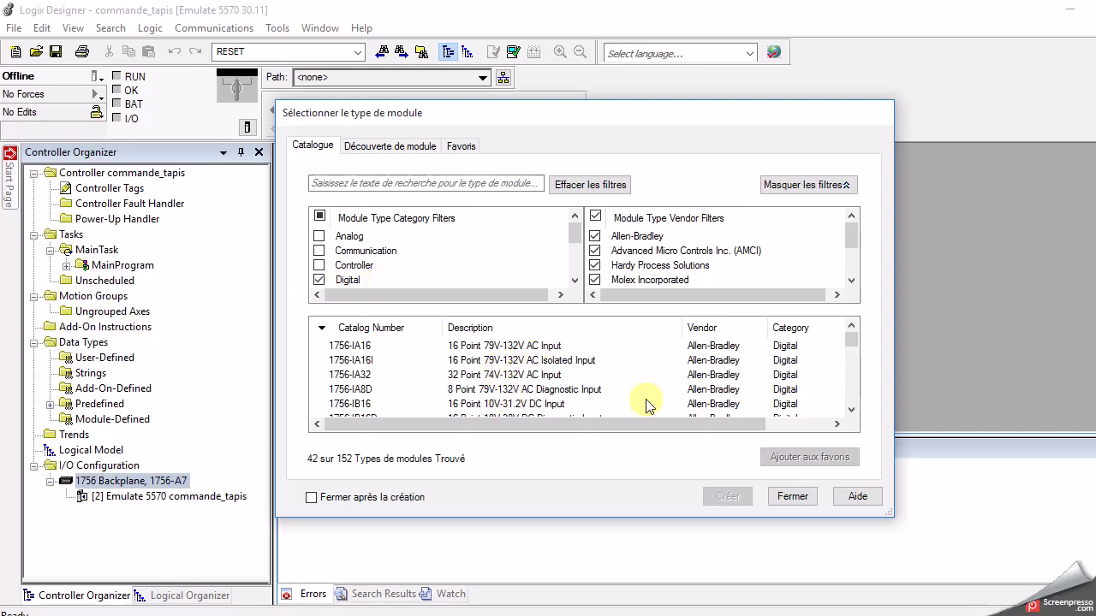
# Create a 1756-IB16 16-point DC input module named input in slot 0 with major revision 3, and accept its properties
pyautogui.click(852, 415)
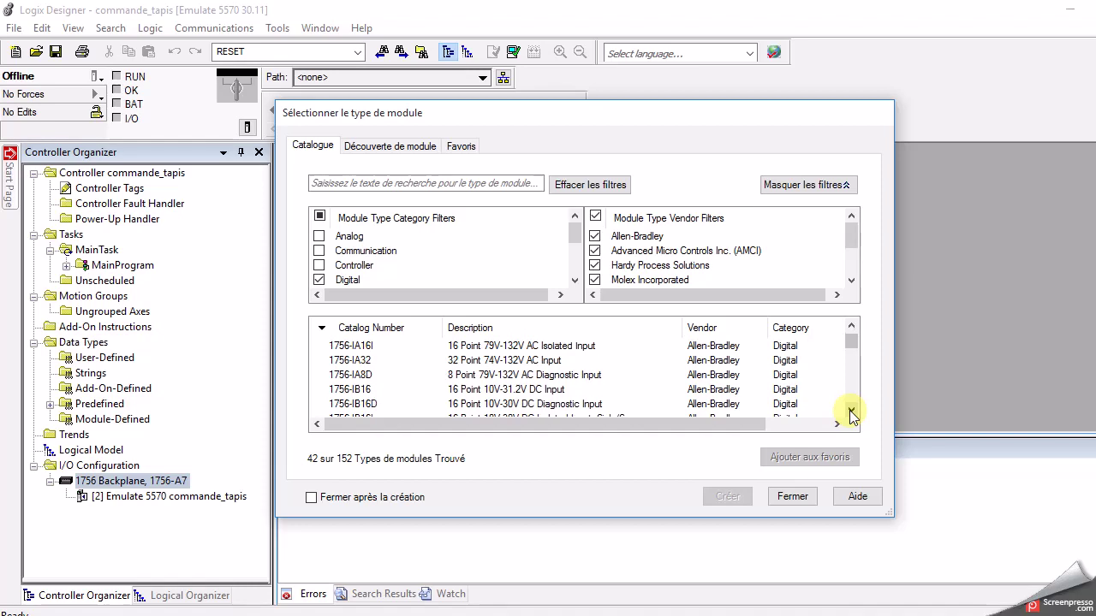
pyautogui.click(543, 409)
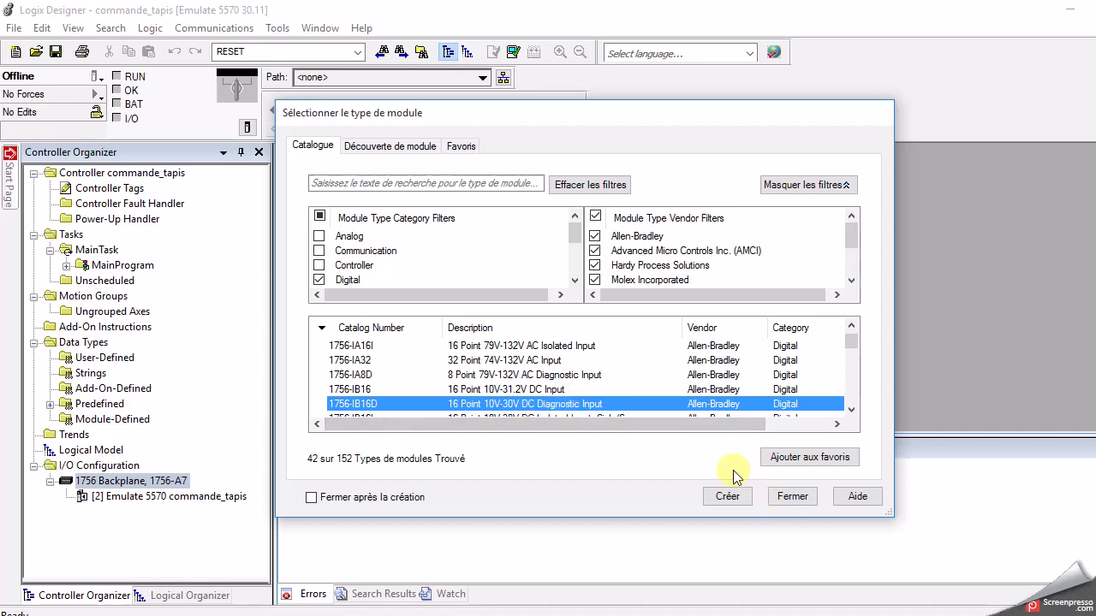
pyautogui.click(565, 390)
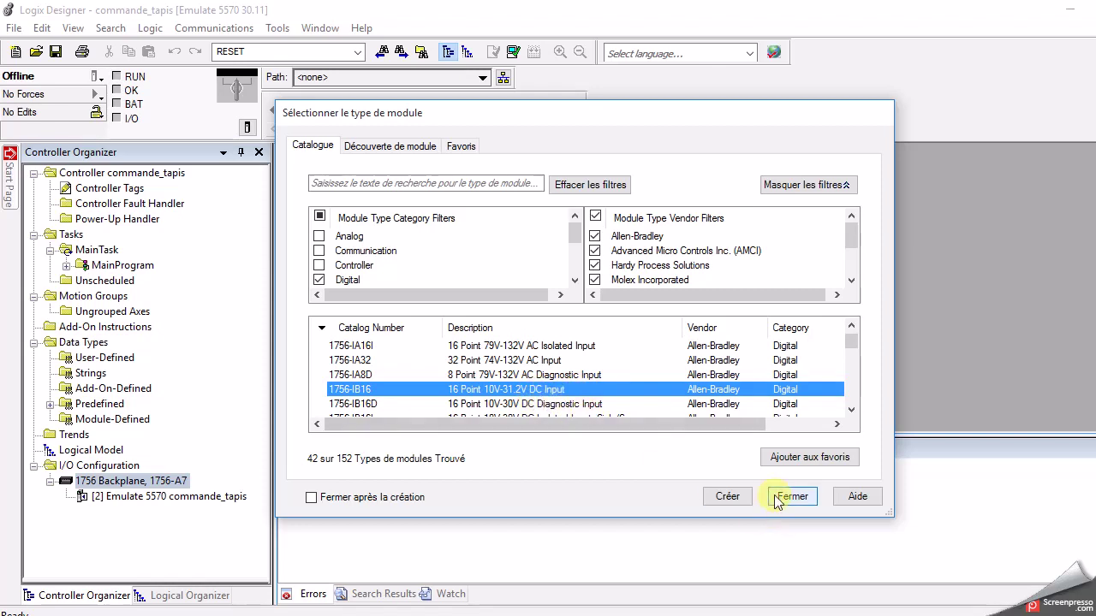
pyautogui.click(727, 496)
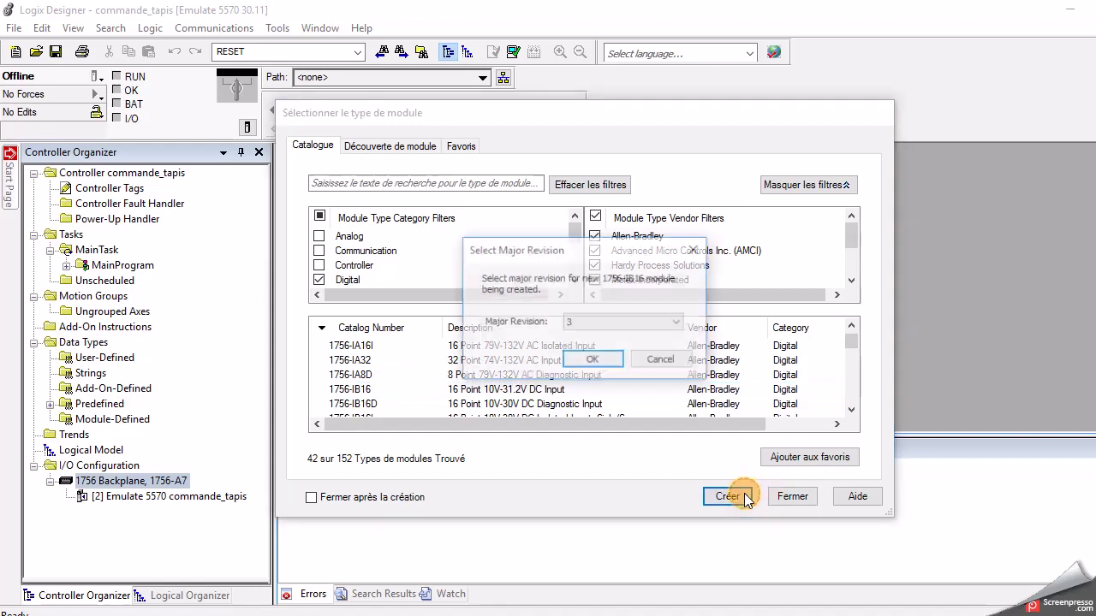
pyautogui.click(592, 356)
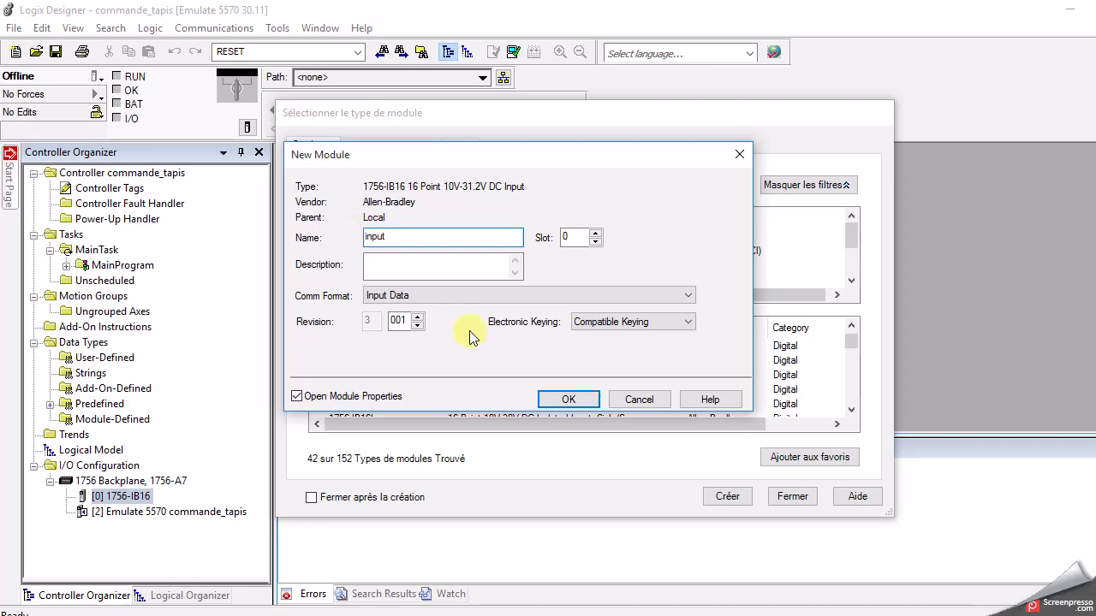
pyautogui.click(585, 400)
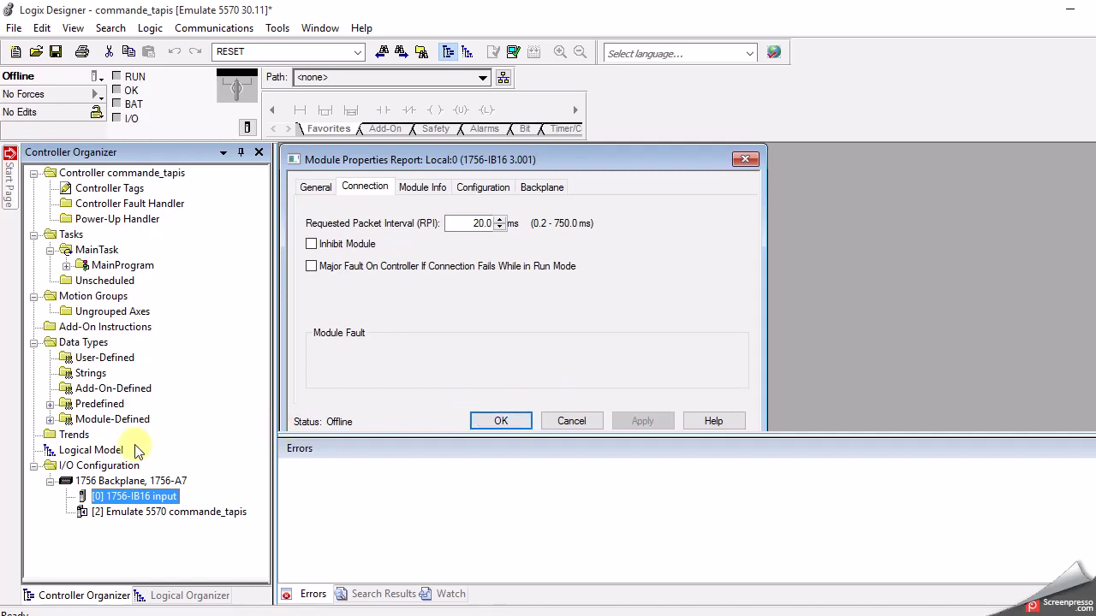
pyautogui.click(102, 480)
pyautogui.rightClick(103, 480)
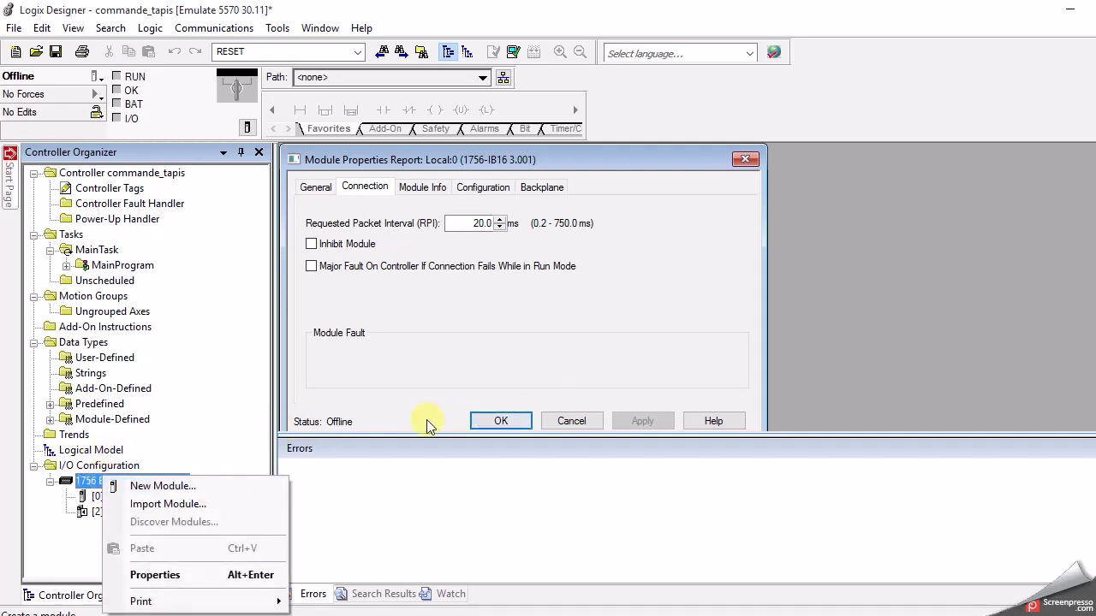
pyautogui.click(484, 419)
# Start adding a second module to the 1756 backplane, filtering the catalogue to Digital modules only
pyautogui.rightClick(133, 481)
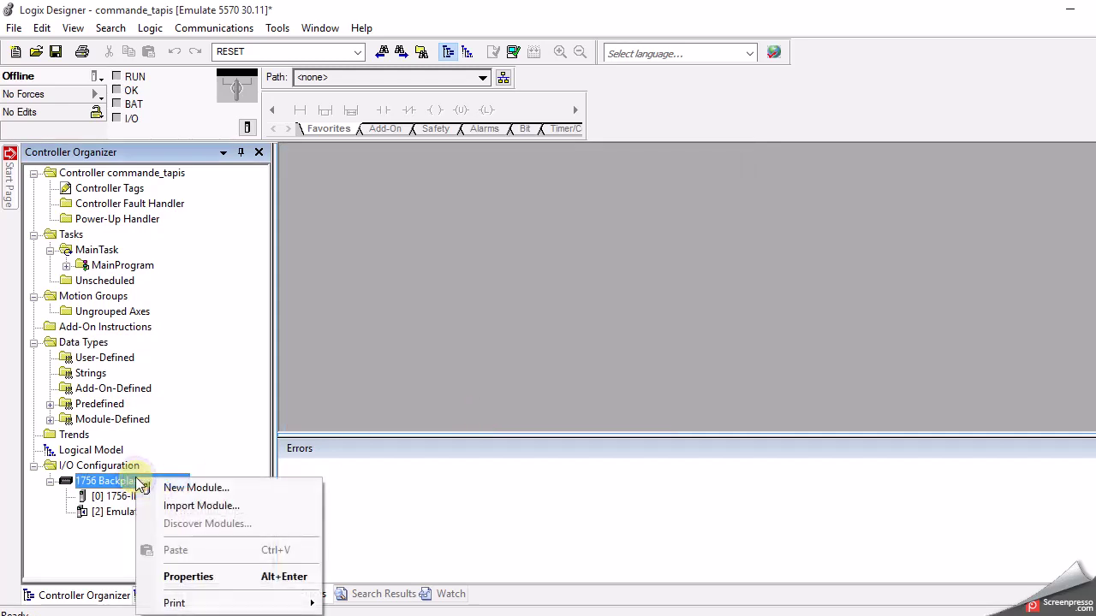
pyautogui.click(205, 489)
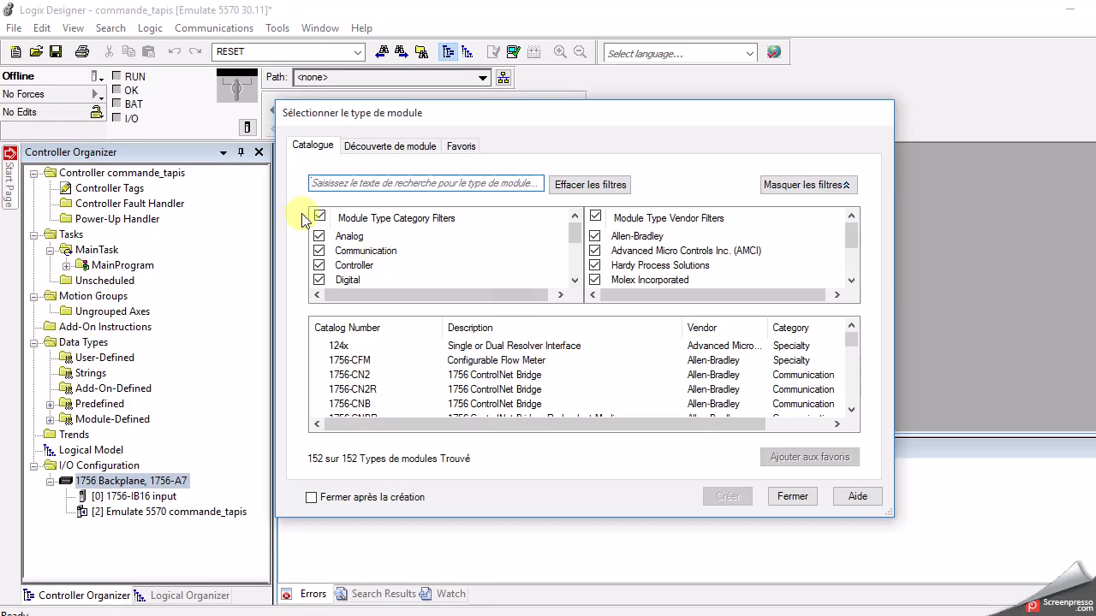
pyautogui.click(319, 215)
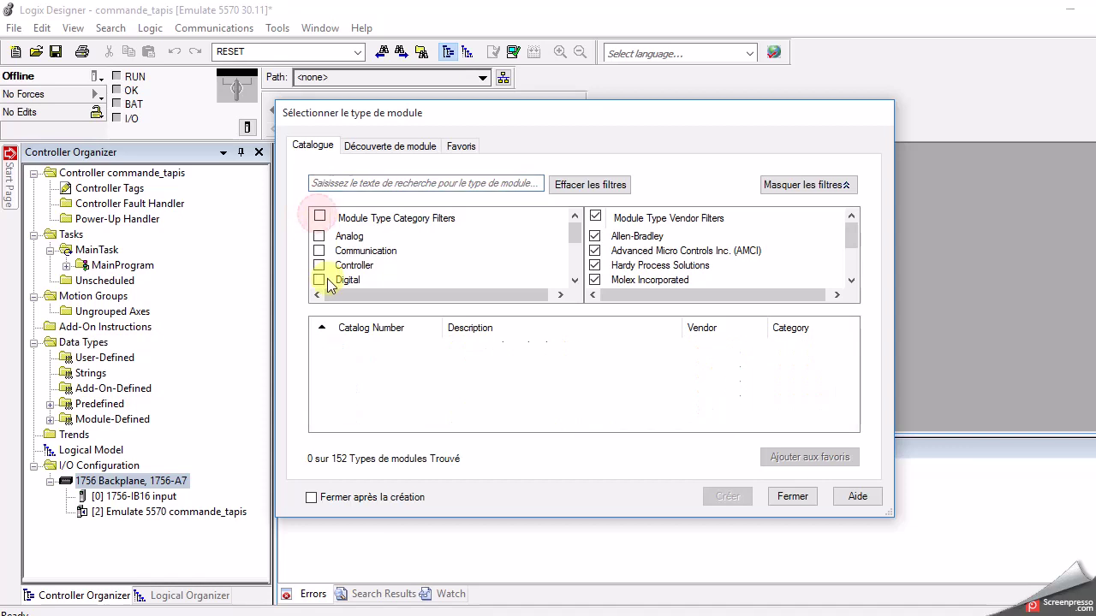
pyautogui.click(318, 280)
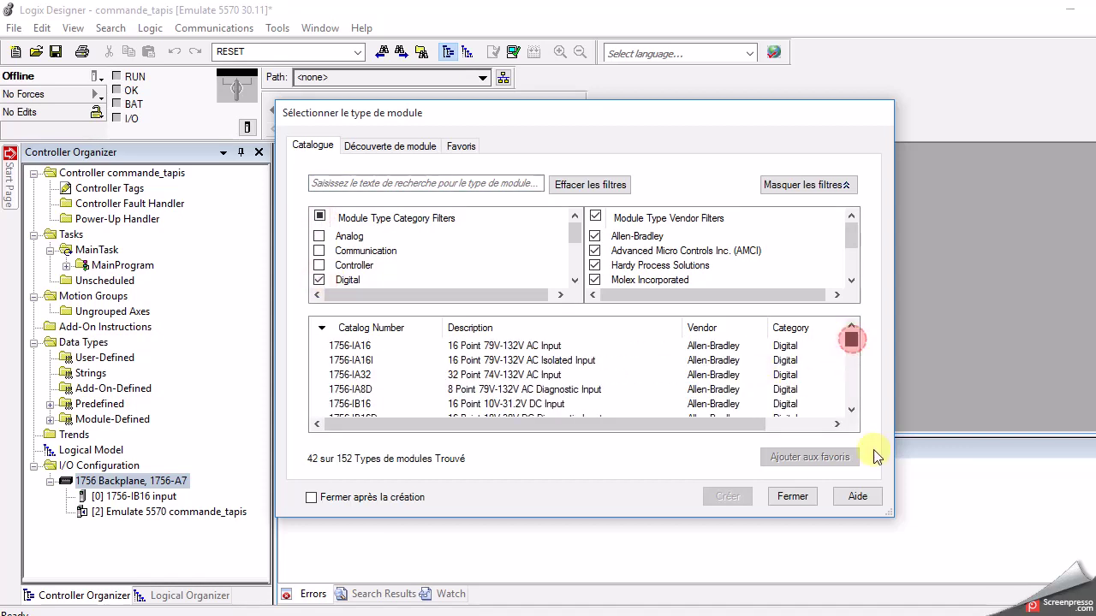
# Create a 1756-OV16E 16-point DC output module named output in slot 1 and accept its properties
pyautogui.scroll(-10, 851, 385)
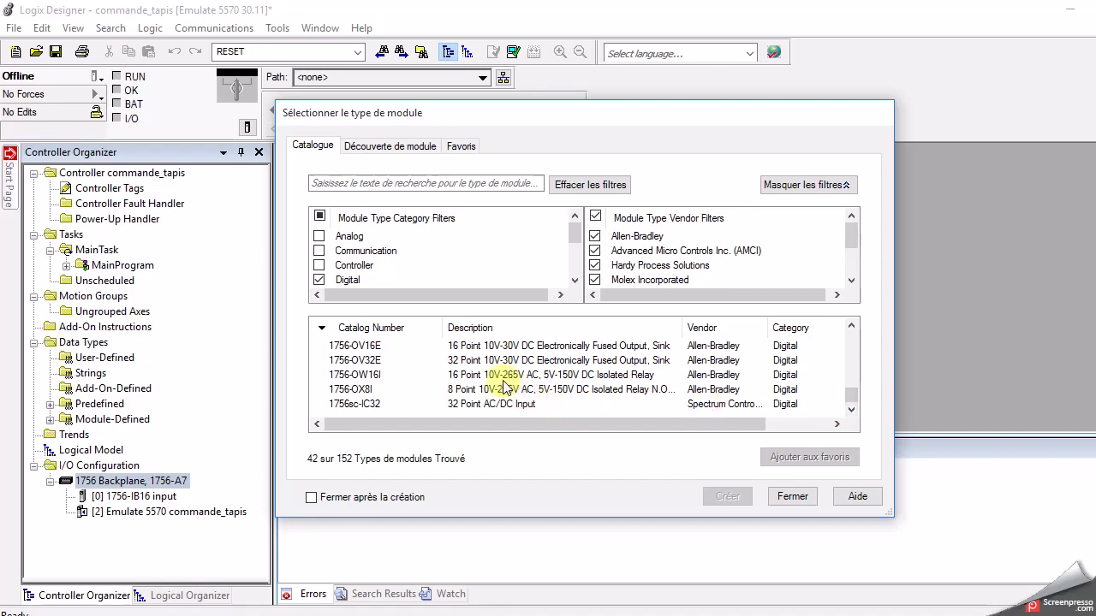
pyautogui.click(469, 346)
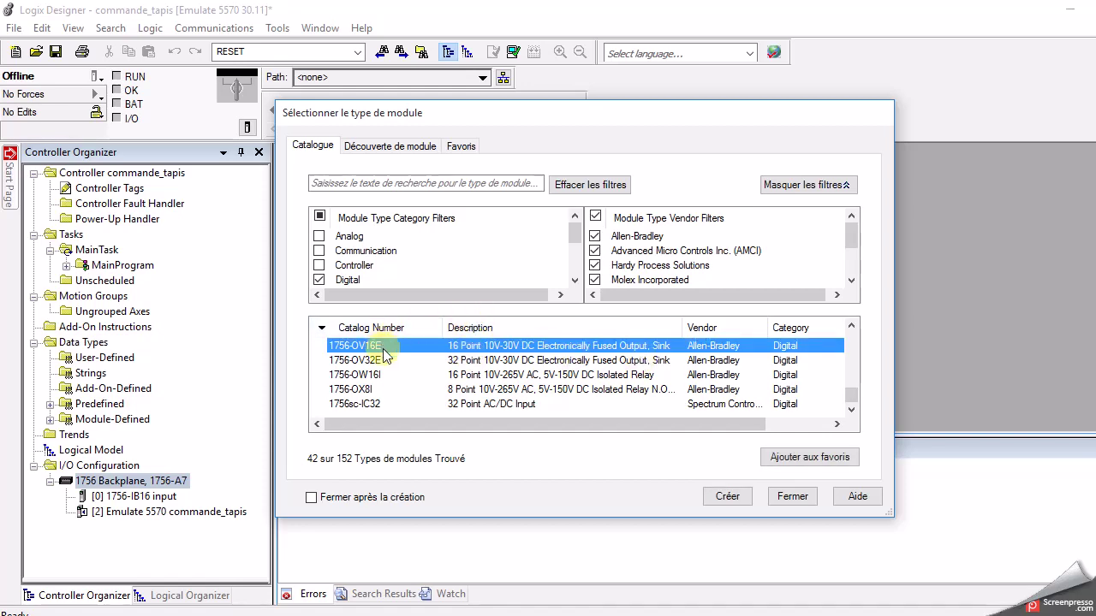
pyautogui.click(727, 497)
pyautogui.write('output')
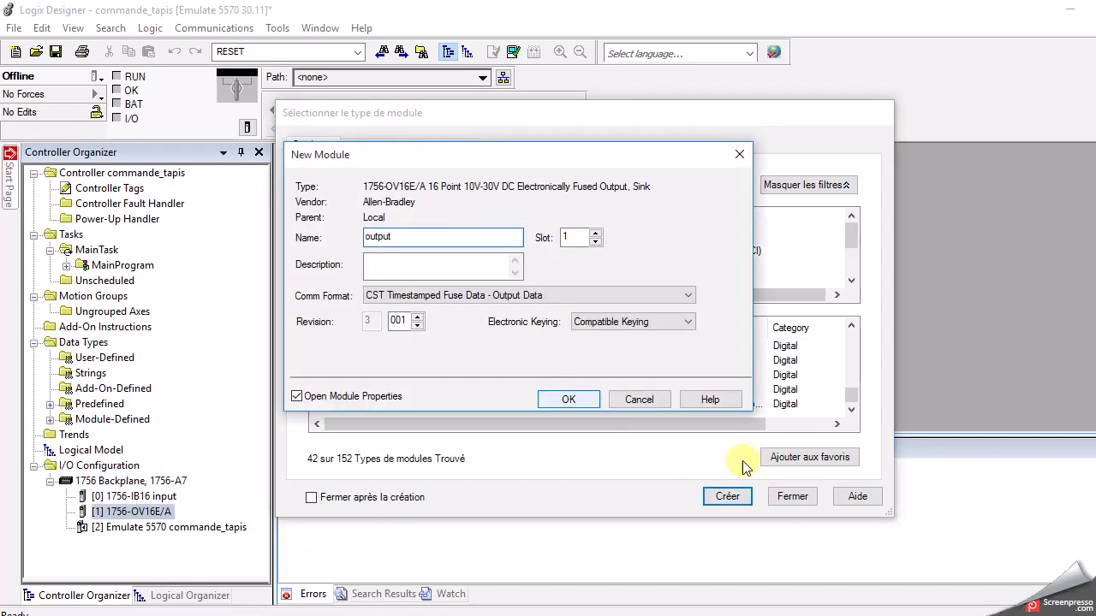
pyautogui.click(564, 401)
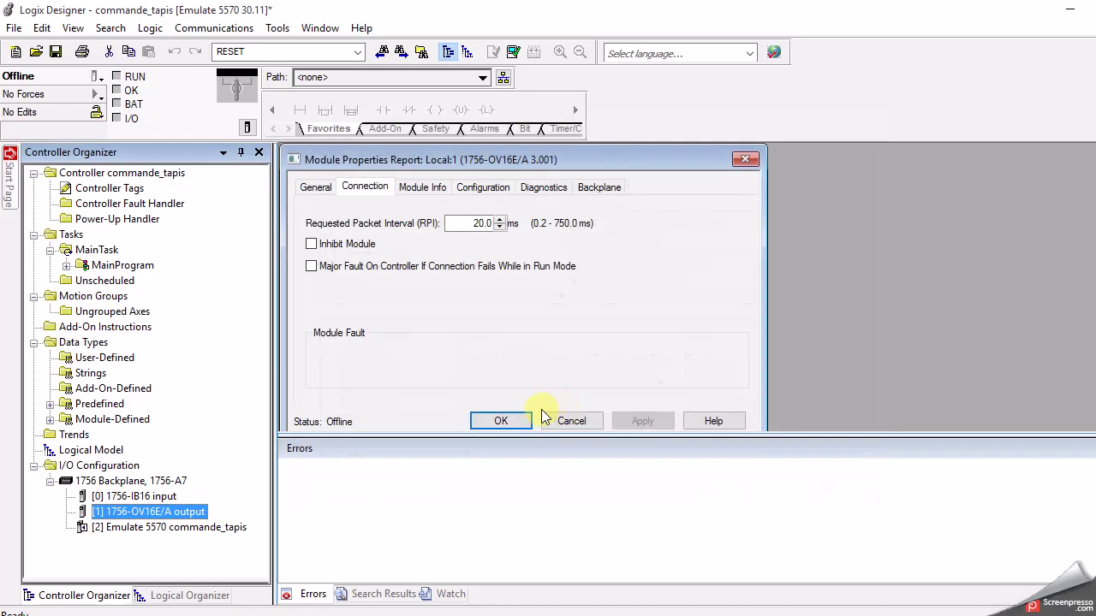
pyautogui.click(510, 419)
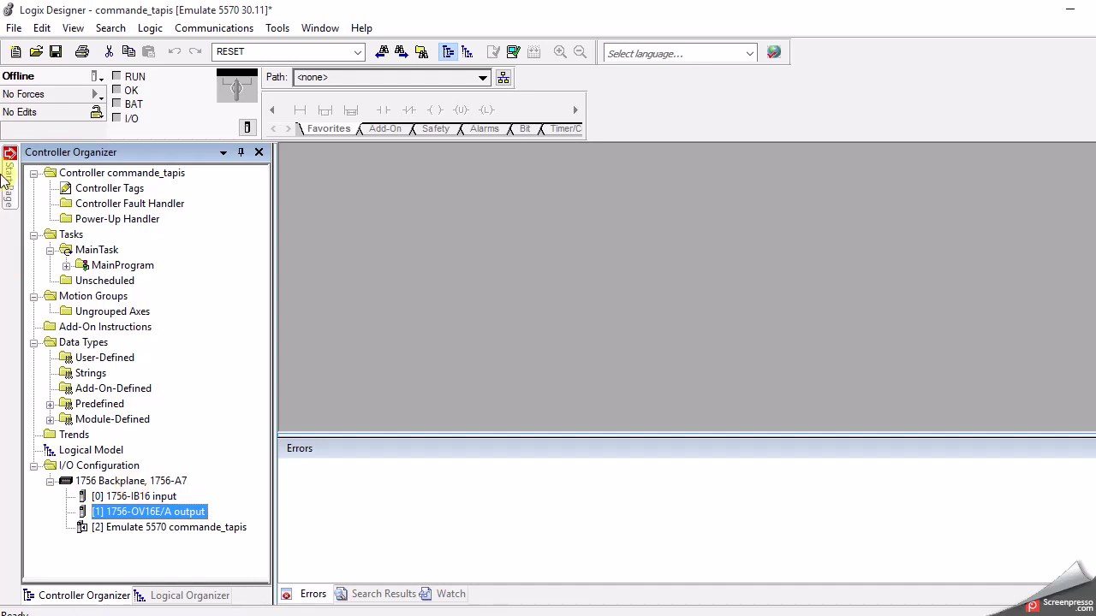
# Open the controller tags and examine the individual data bits under Local:0:I, acknowledging the product activation notice
pyautogui.click(118, 189)
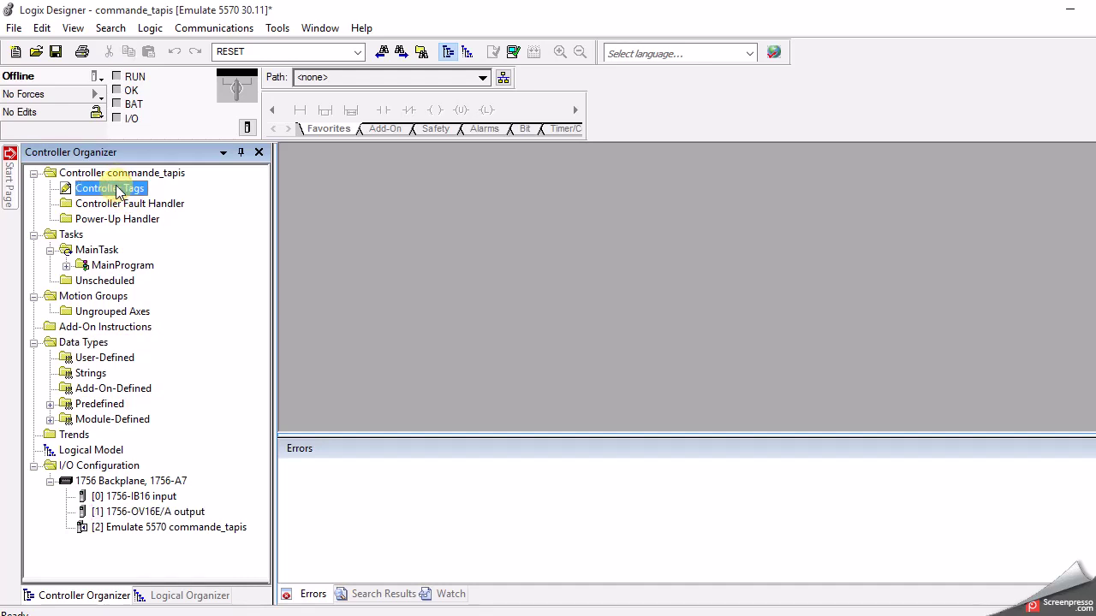
pyautogui.doubleClick(118, 189)
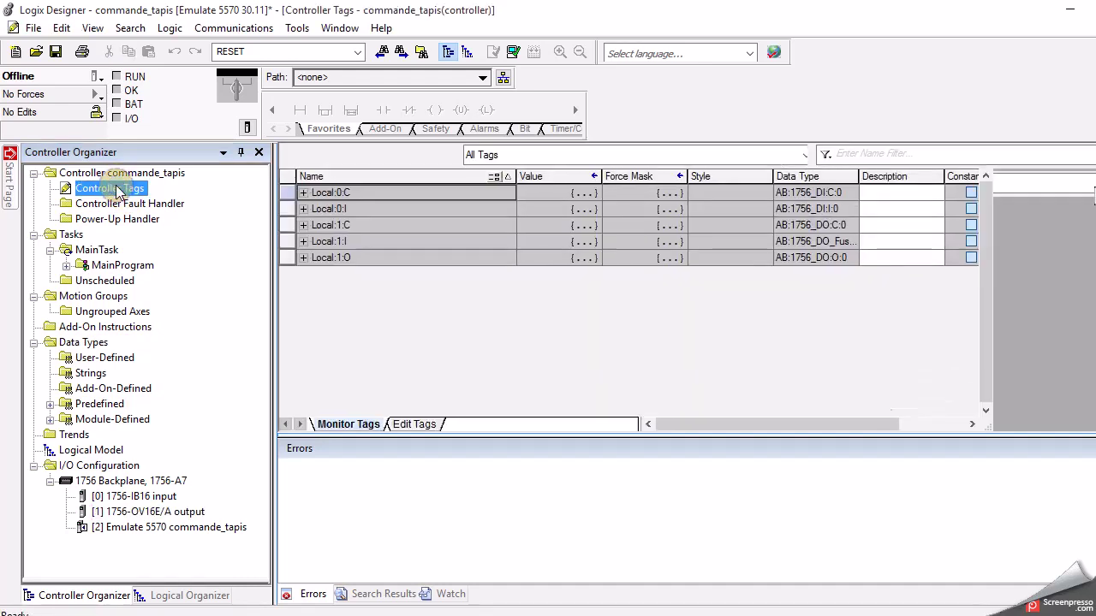
pyautogui.rightClick(122, 192)
pyautogui.click(400, 308)
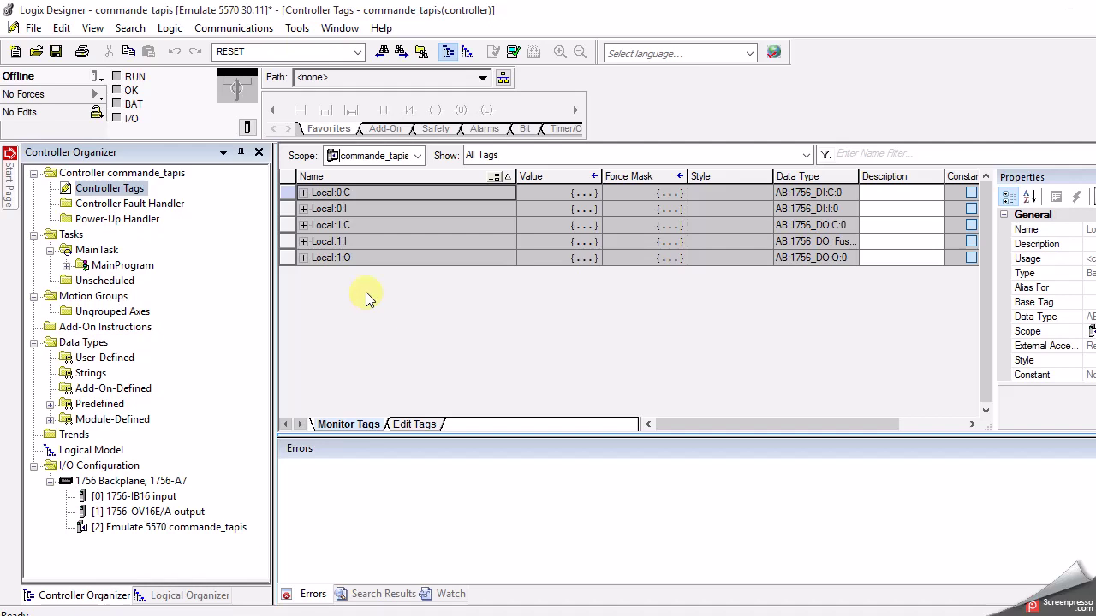
pyautogui.click(304, 209)
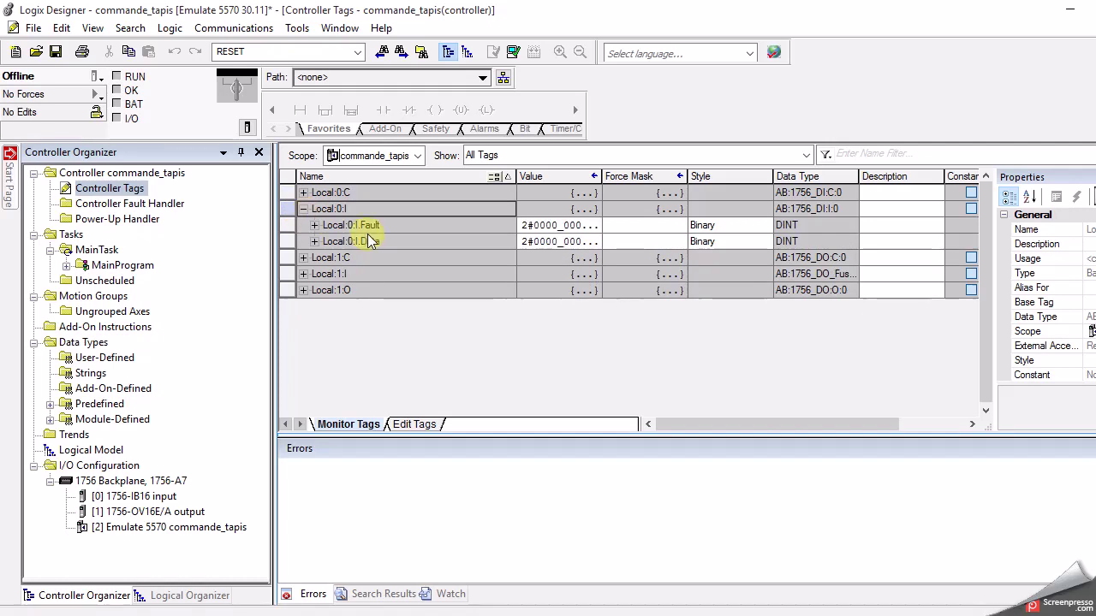
pyautogui.click(313, 242)
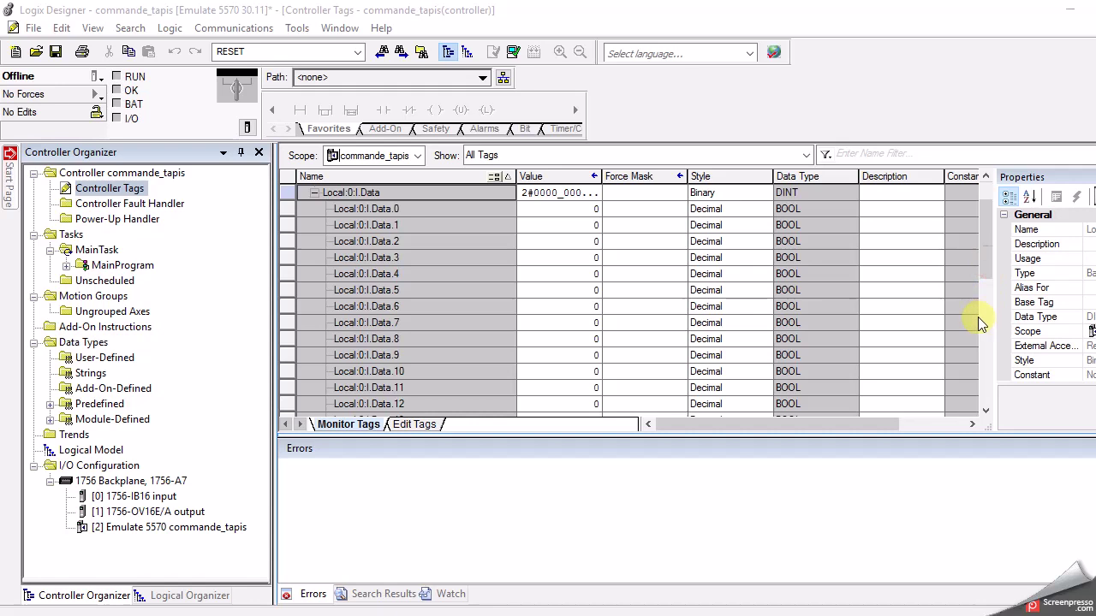
pyautogui.click(986, 412)
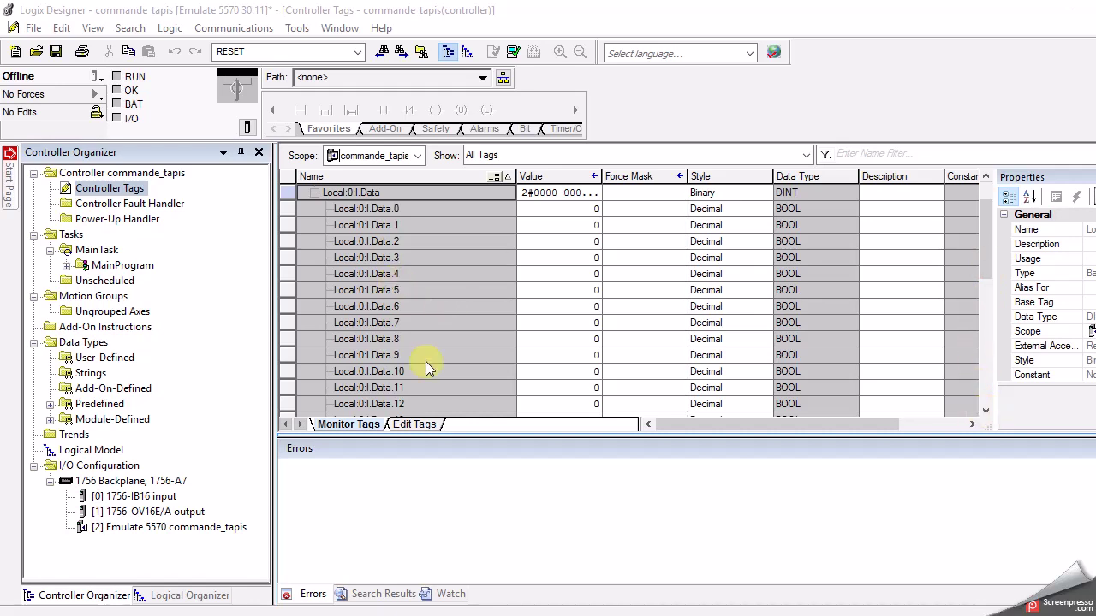
pyautogui.click(780, 595)
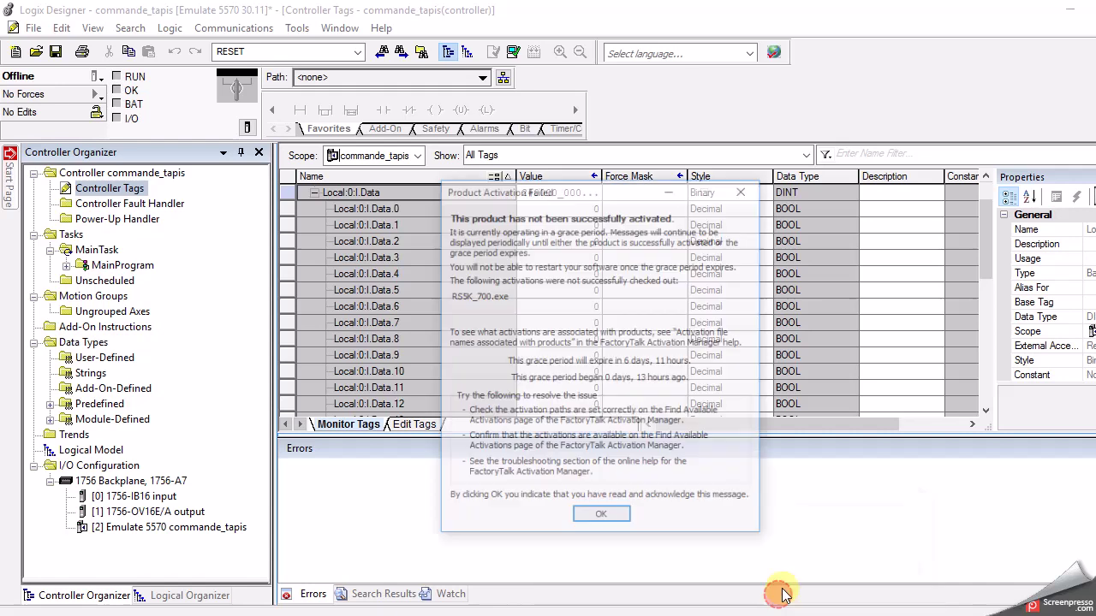
pyautogui.click(597, 513)
pyautogui.moveTo(981, 253); pyautogui.dragTo(998, 364)
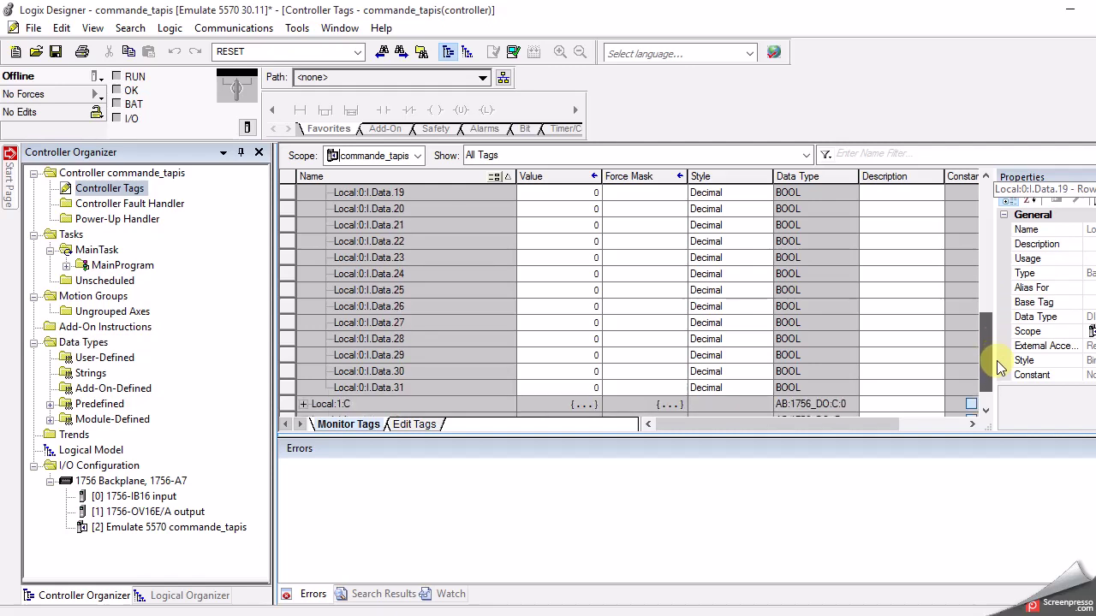
pyautogui.moveTo(1000, 366); pyautogui.dragTo(1003, 215)
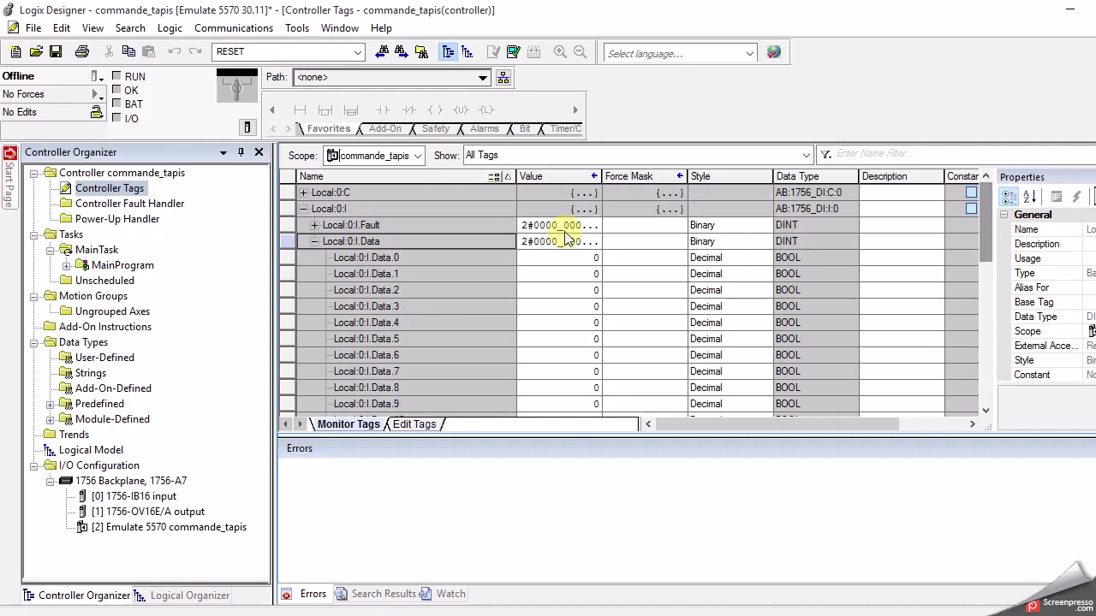
pyautogui.click(311, 242)
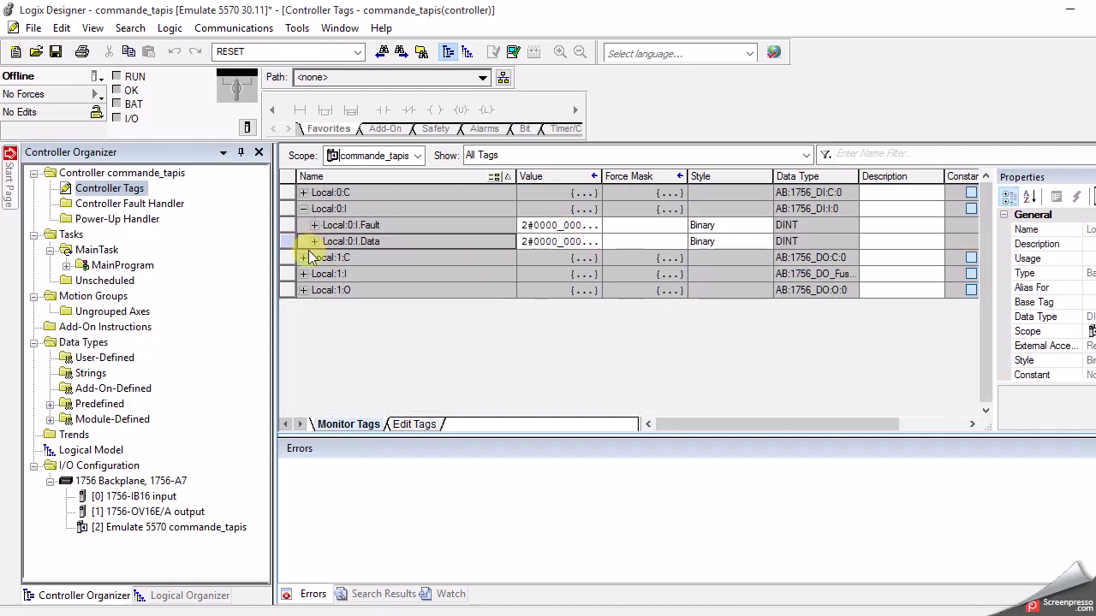
# Examine the members of Local:1:I and the individual bits of its Data member, and collapse them again
pyautogui.click(303, 275)
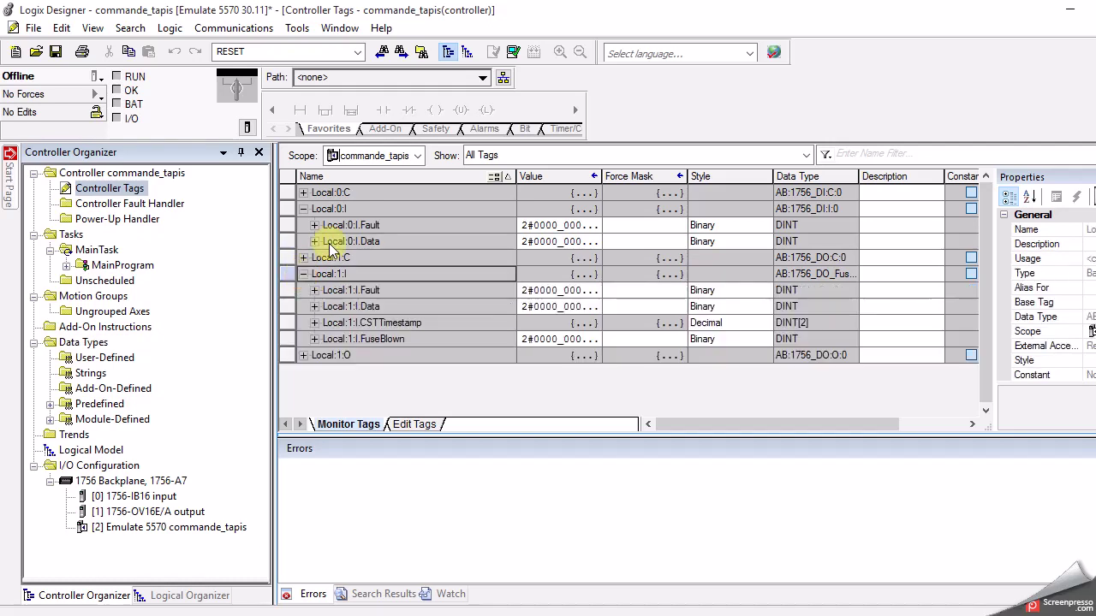
pyautogui.click(308, 305)
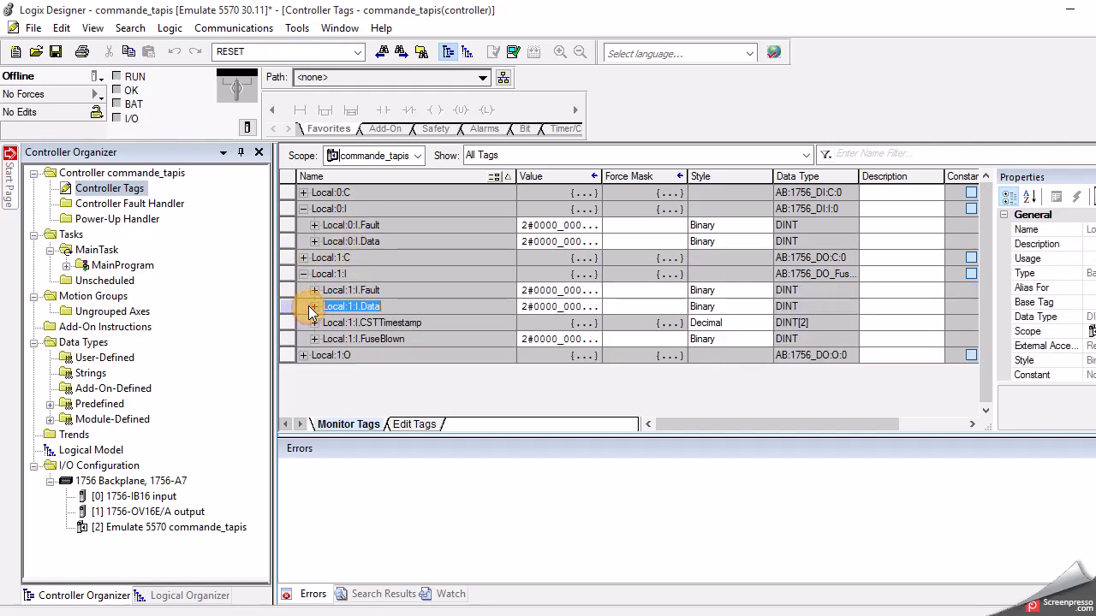
pyautogui.click(314, 307)
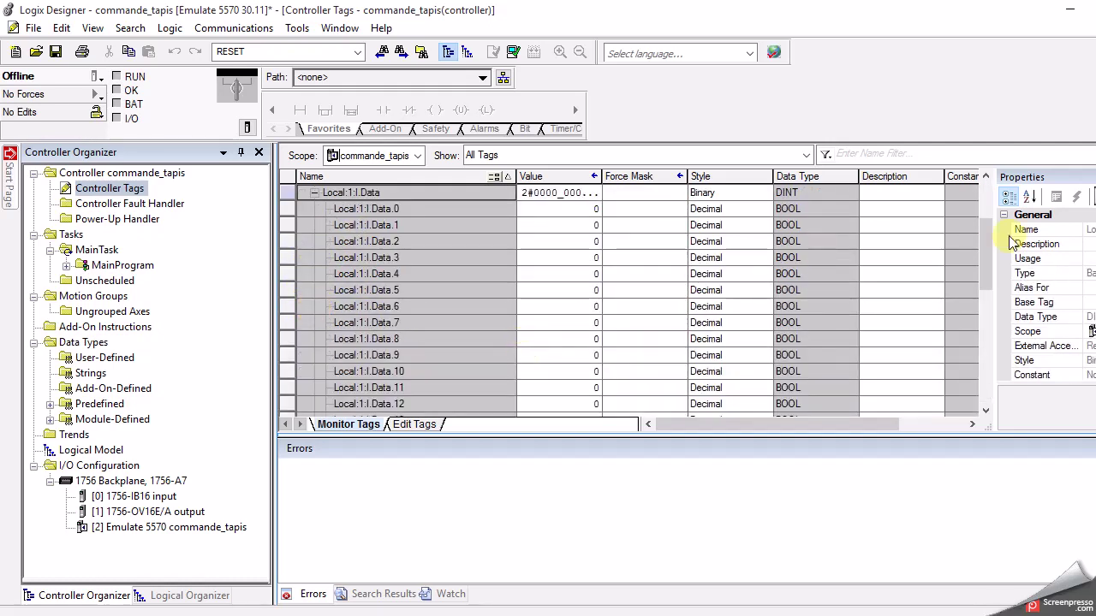
pyautogui.moveTo(985, 233)
pyautogui.mouseDown()
pyautogui.moveTo(994, 308)
pyautogui.moveTo(983, 352)
pyautogui.moveTo(983, 219)
pyautogui.mouseUp()
pyautogui.click(318, 306)
pyautogui.click(306, 307)
pyautogui.click(321, 274)
pyautogui.click(303, 274)
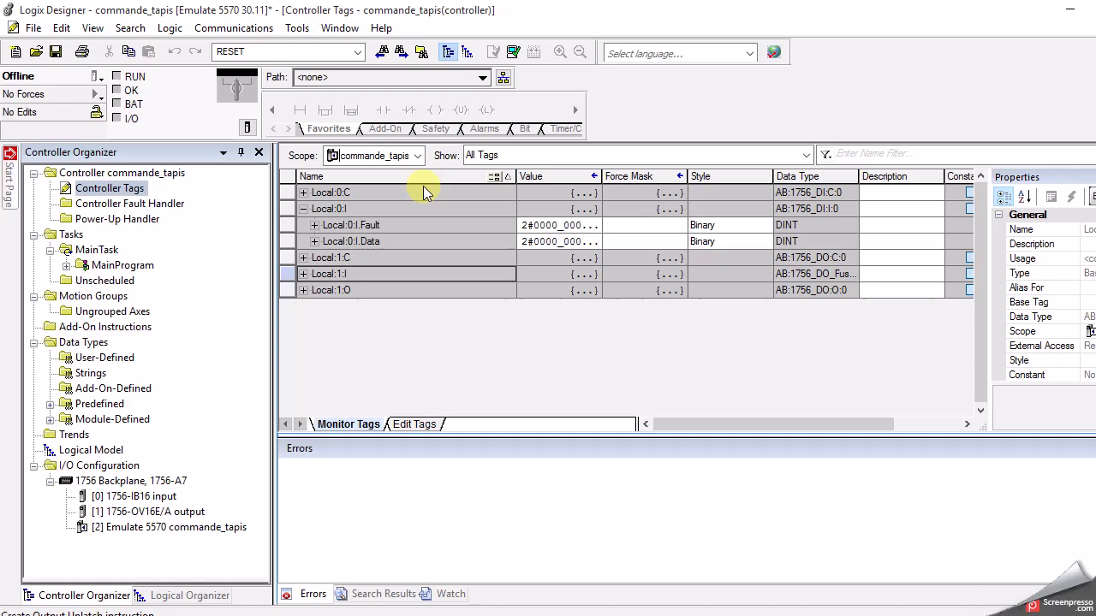
pyautogui.click(543, 225)
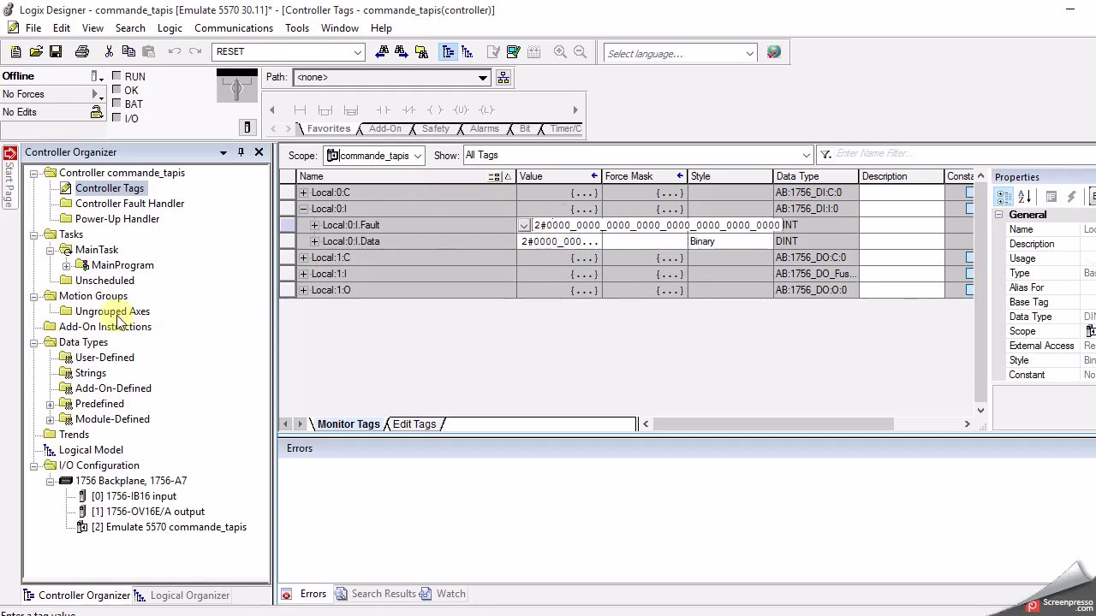
# Open the MainRoutine ladder diagram of MainProgram and select rung 0
pyautogui.click(85, 264)
pyautogui.click(67, 266)
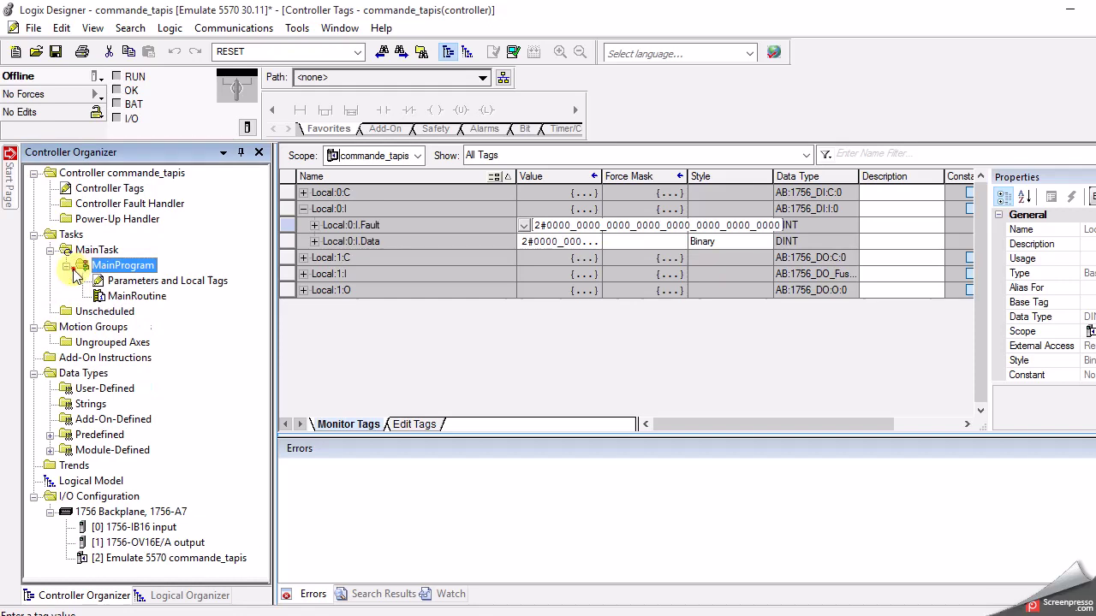
pyautogui.click(130, 297)
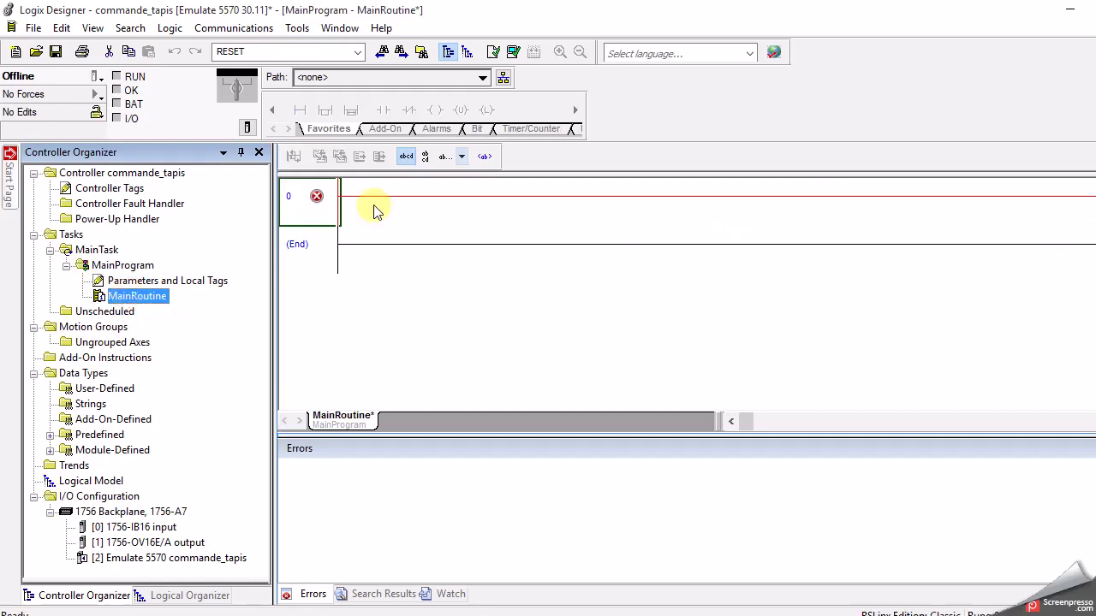
pyautogui.click(317, 204)
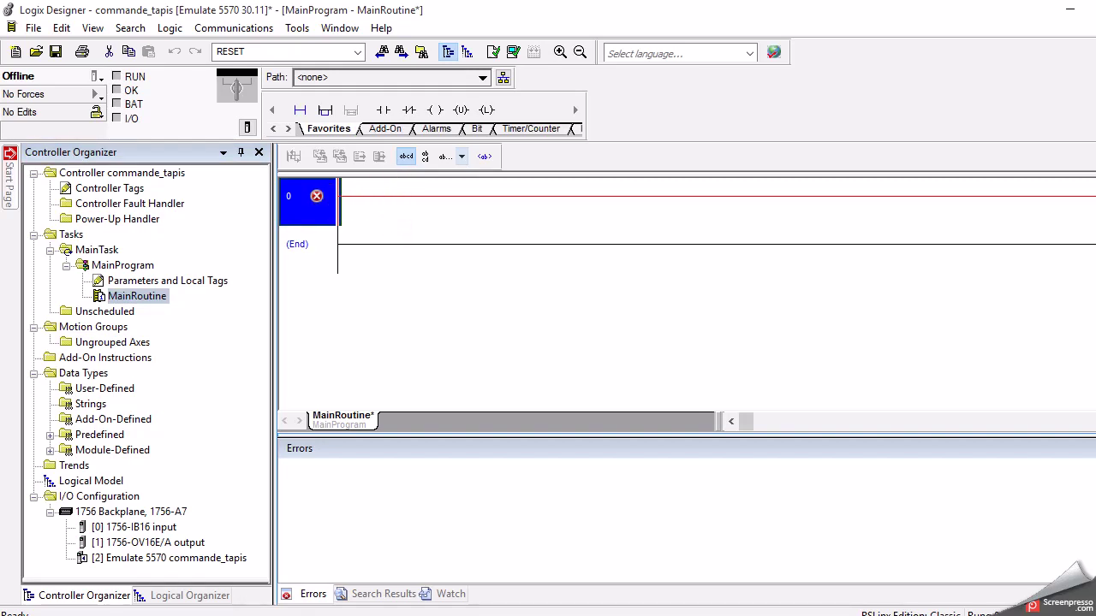
# Switch to the web browser to review the seal-in circuit diagram and return to the ladder routine in Logix Designer
pyautogui.hotkey('alt', 'Tab')
pyautogui.click(342, 133)
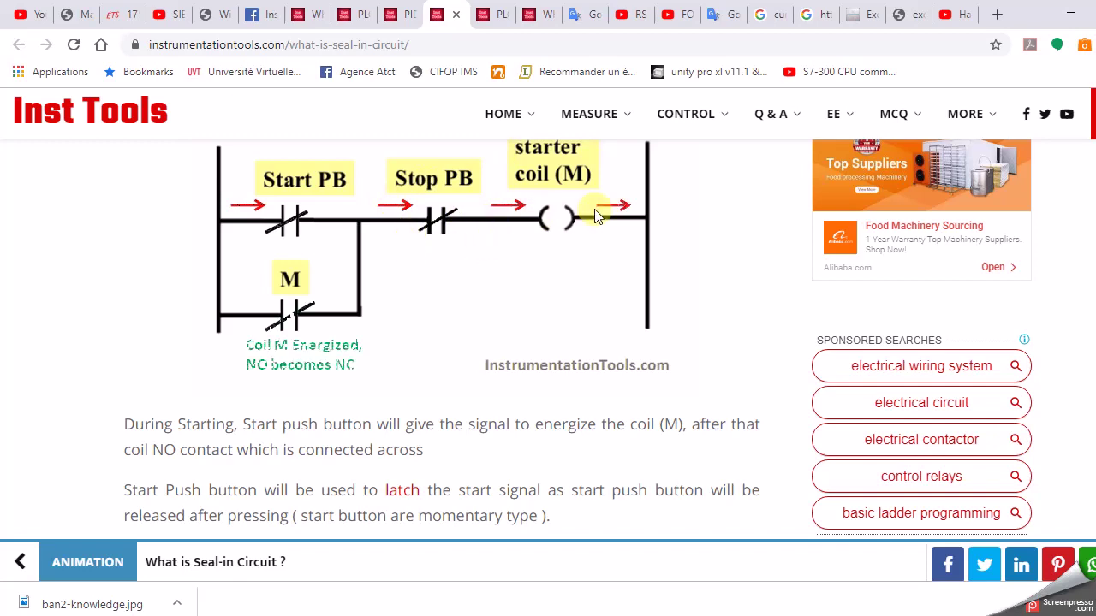
pyautogui.click(1071, 14)
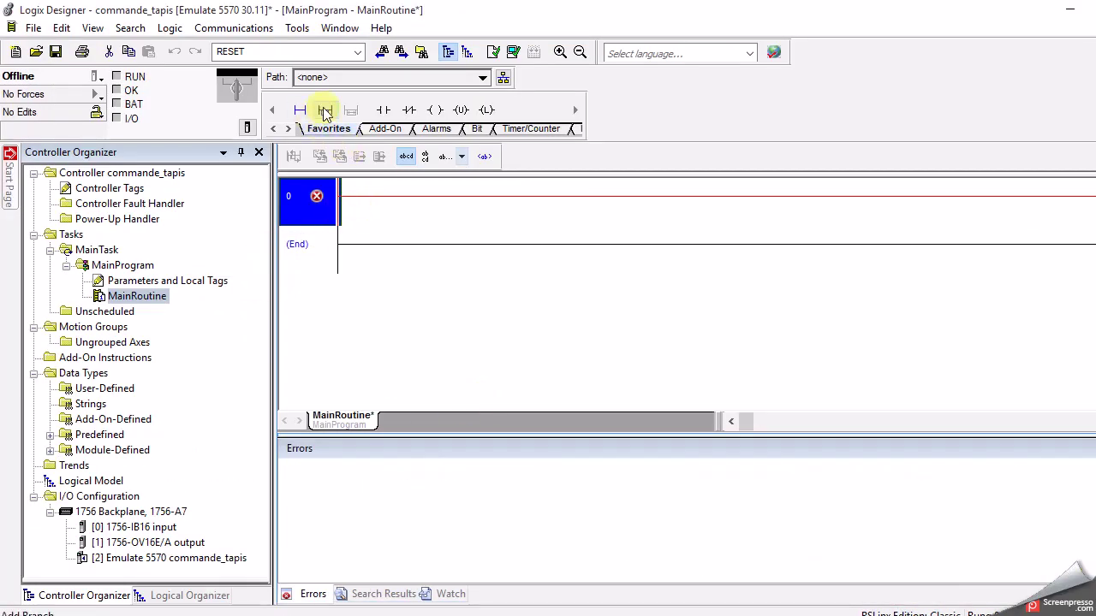
# Add a normally open contact to rung 0 and name its operand marche
pyautogui.click(387, 113)
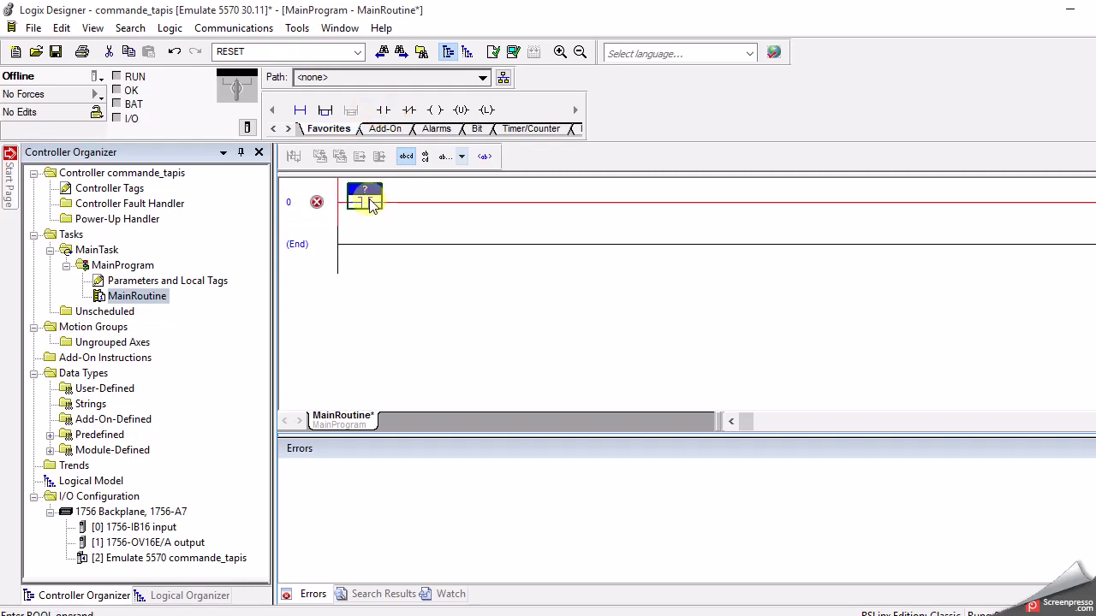
pyautogui.write('marche')
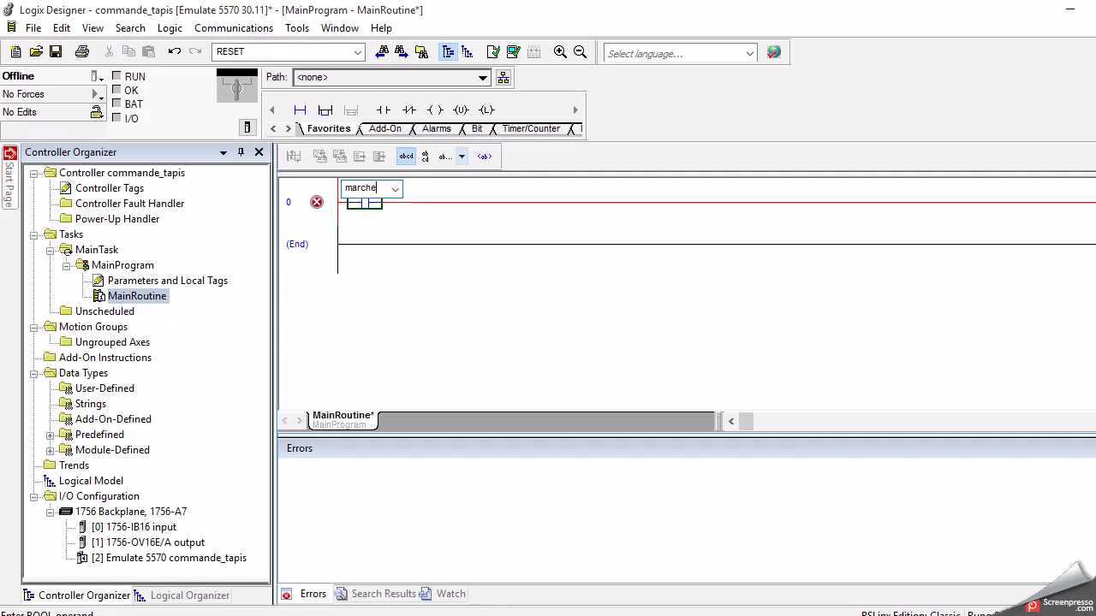
pyautogui.press('Return')
pyautogui.click(411, 249)
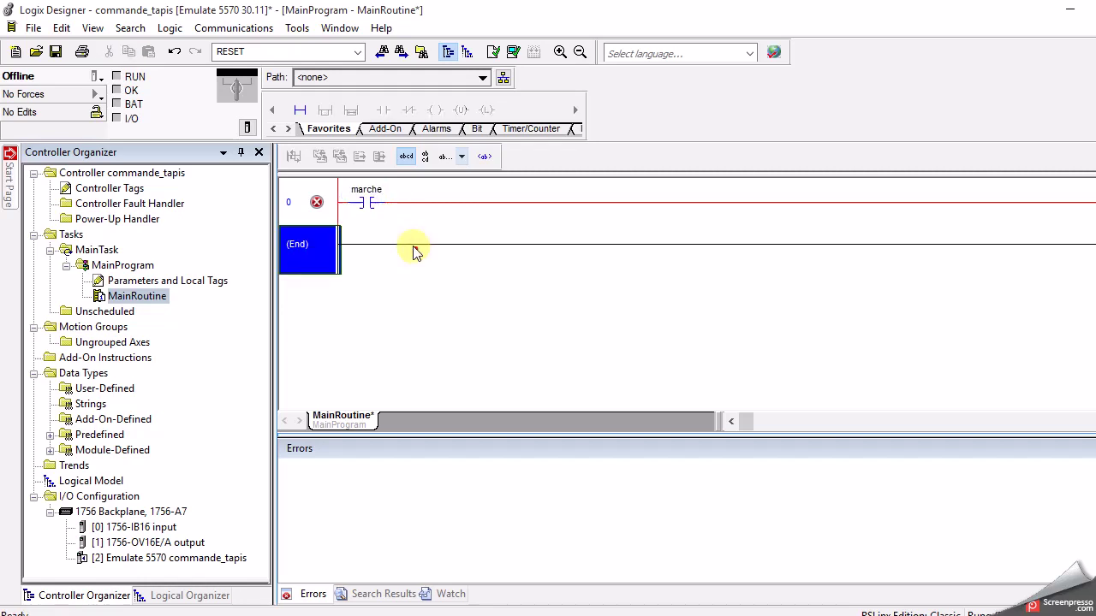
# Start creating a new tag for the marche contact and set its type to Alias
pyautogui.click(371, 199)
pyautogui.rightClick(371, 198)
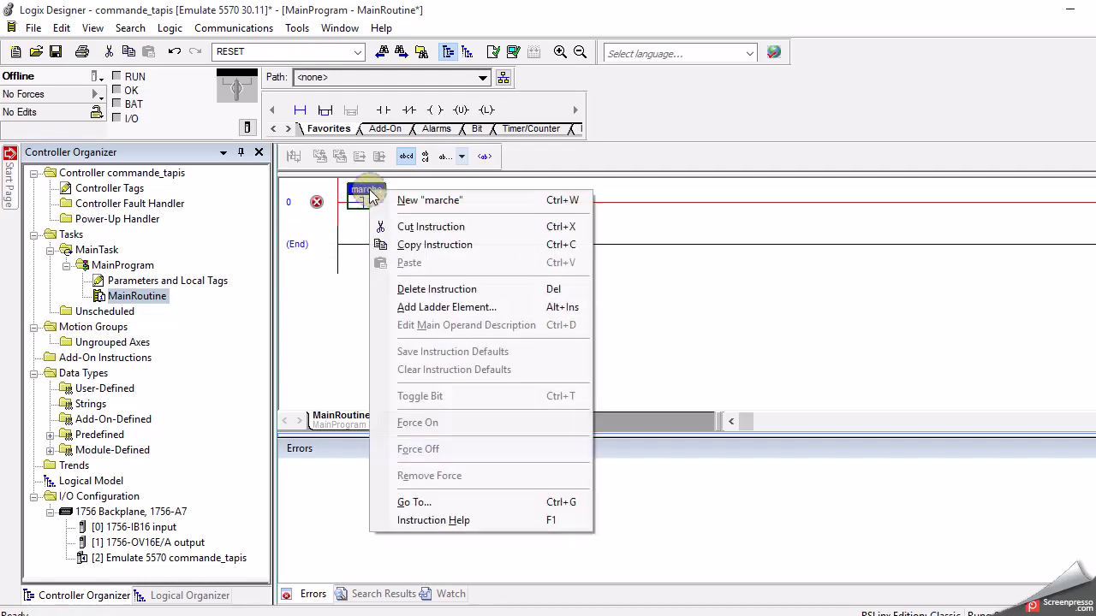
pyautogui.click(422, 202)
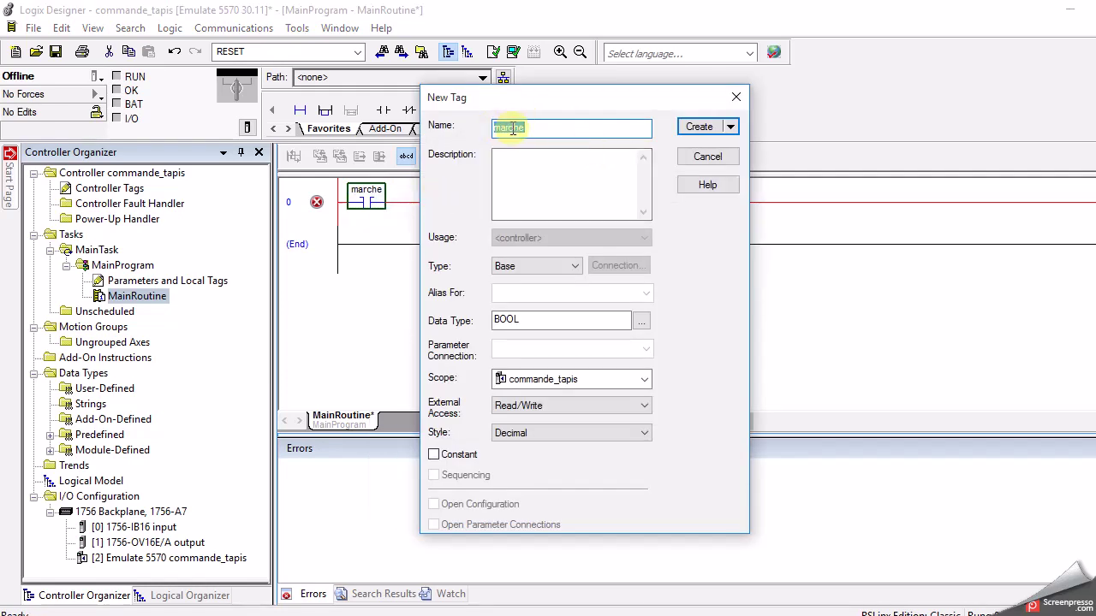
pyautogui.click(565, 267)
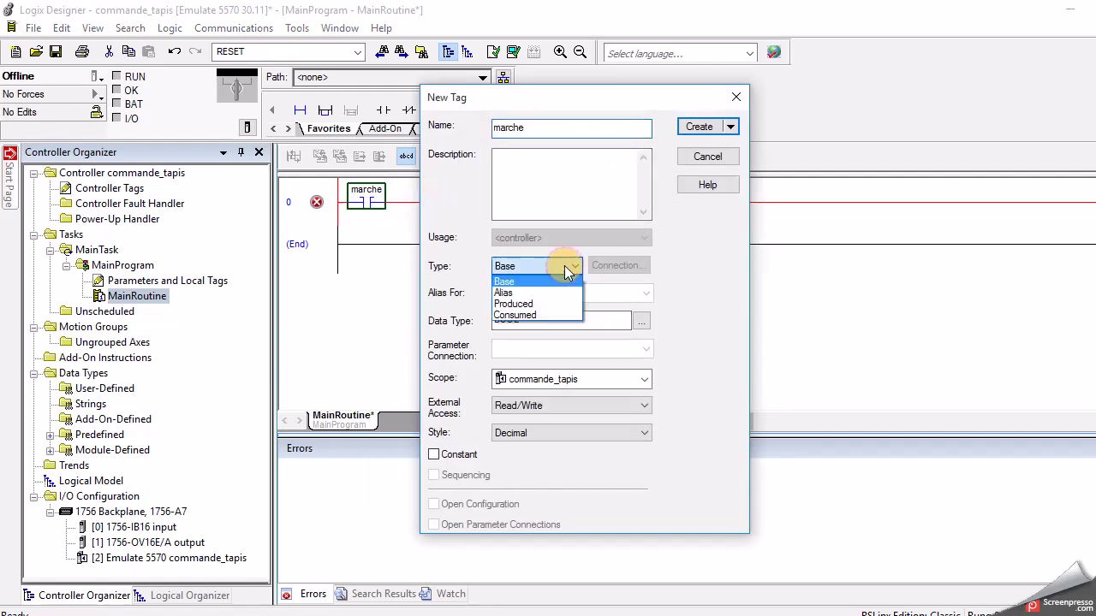
pyautogui.click(539, 293)
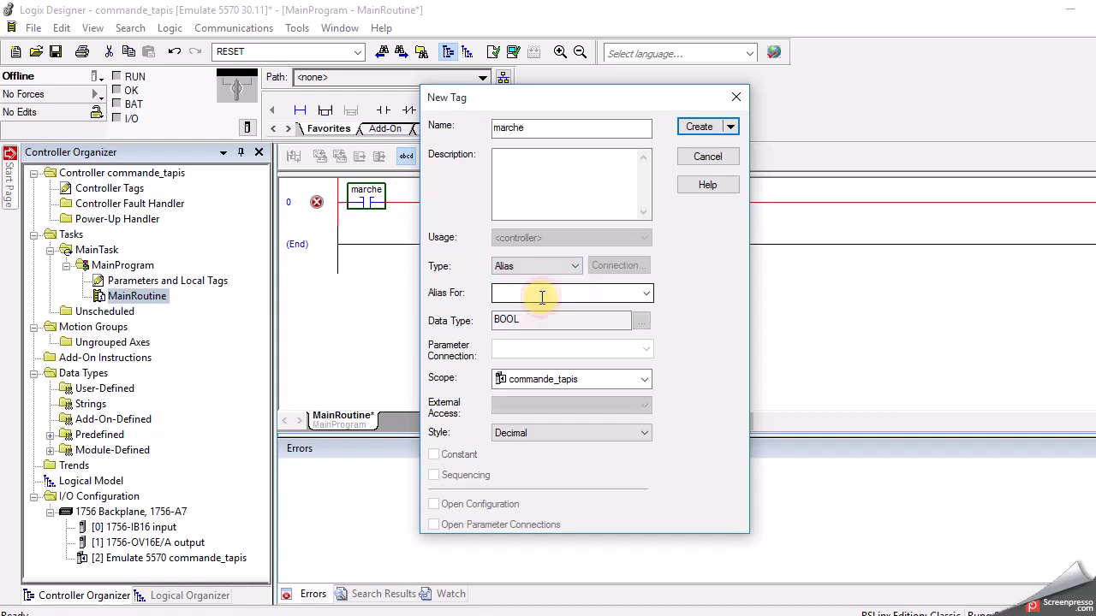
# Browse the available controller tags for the target of the marche alias
pyautogui.click(647, 294)
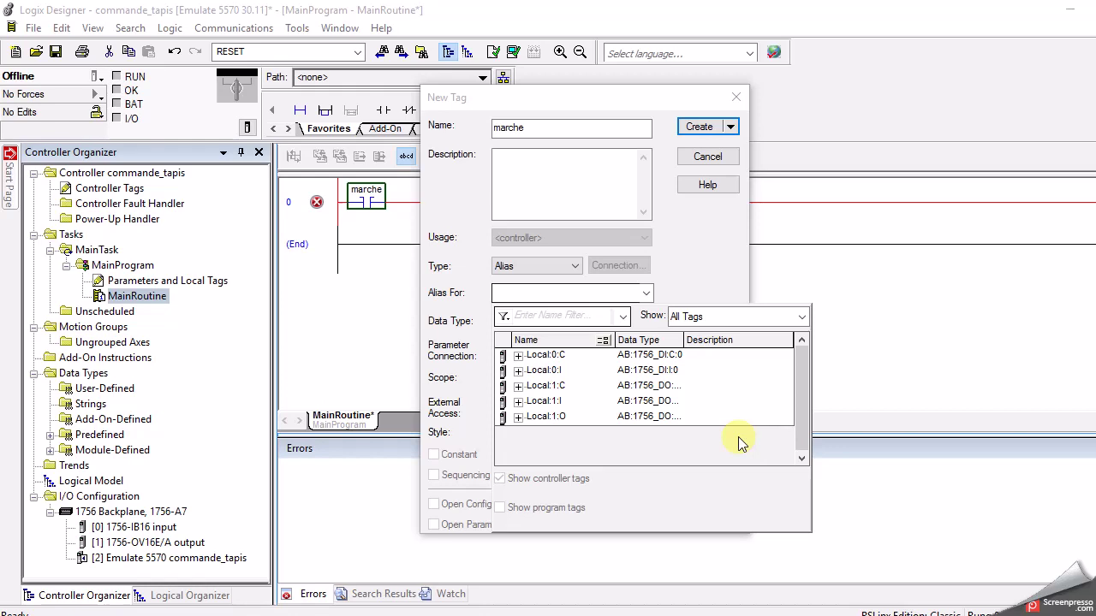
pyautogui.click(802, 318)
pyautogui.click(805, 314)
pyautogui.click(844, 313)
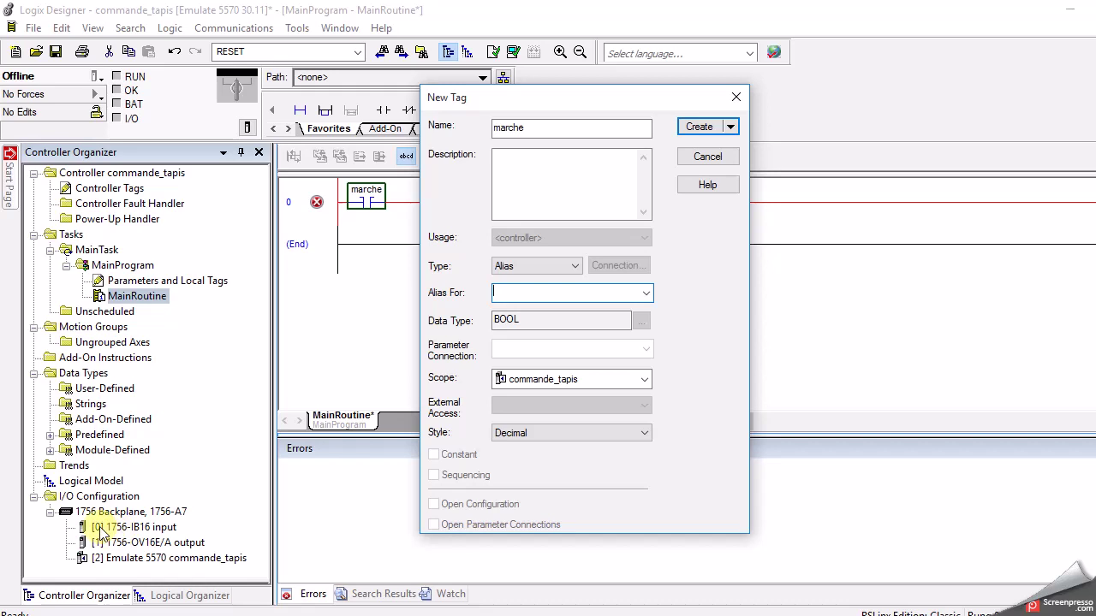
pyautogui.click(643, 294)
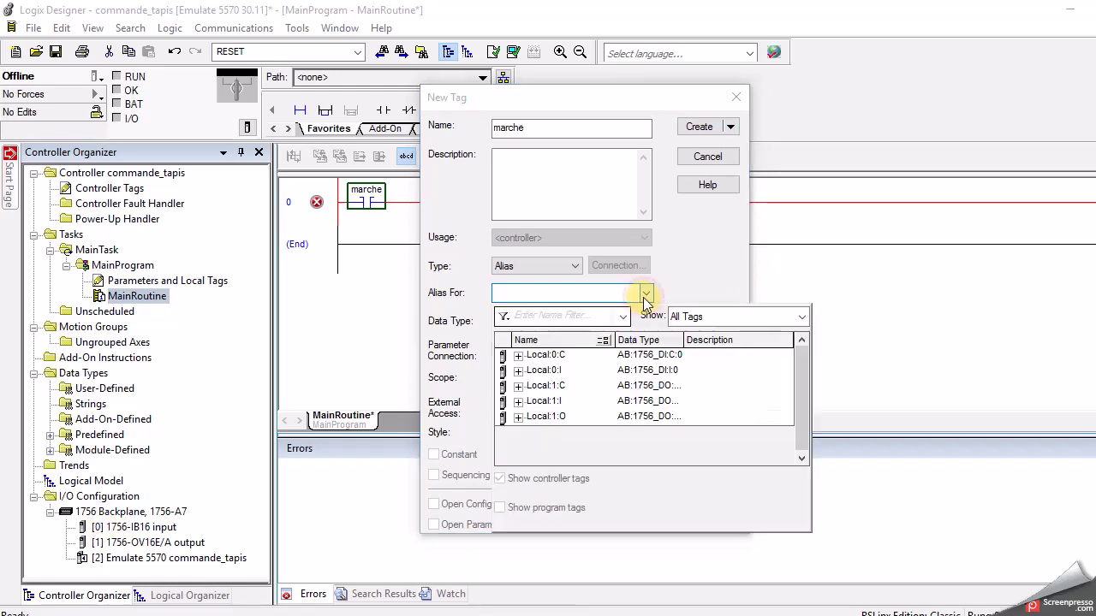